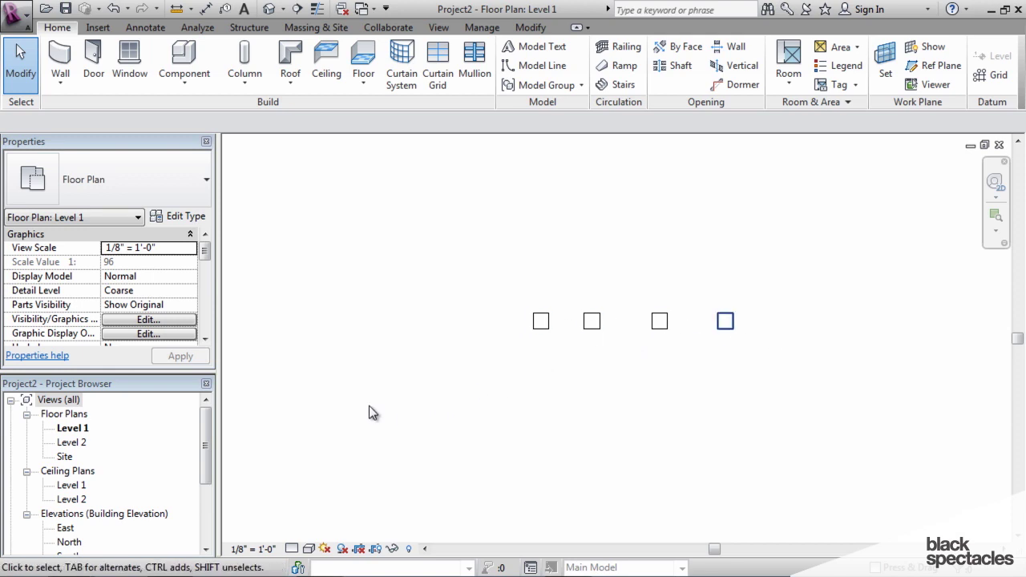
Examine the fields available for a new Specialty Equipment schedule, then abandon the schedule without creating it.
drag(206, 424, 210, 473)
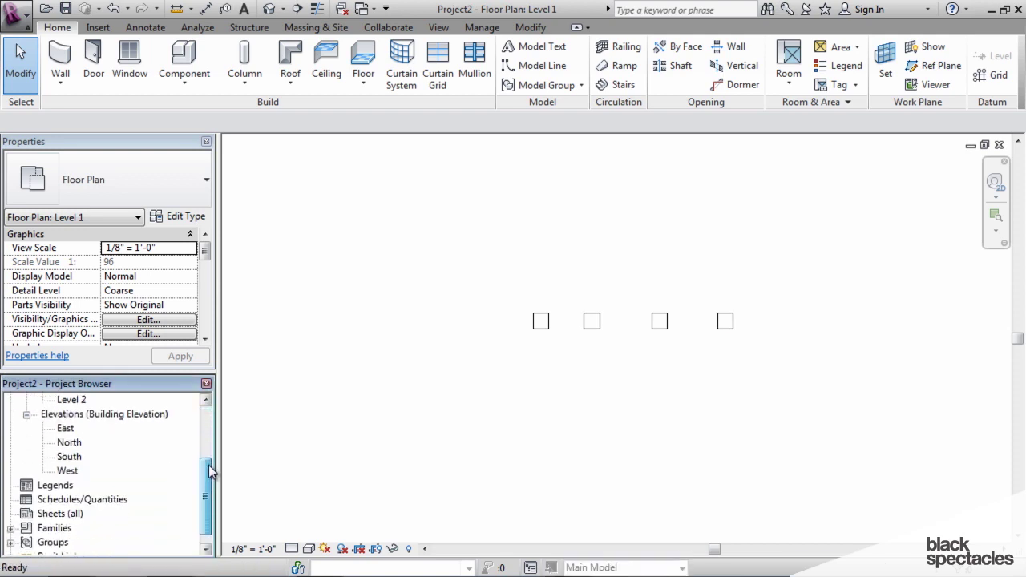
right_click(70, 498)
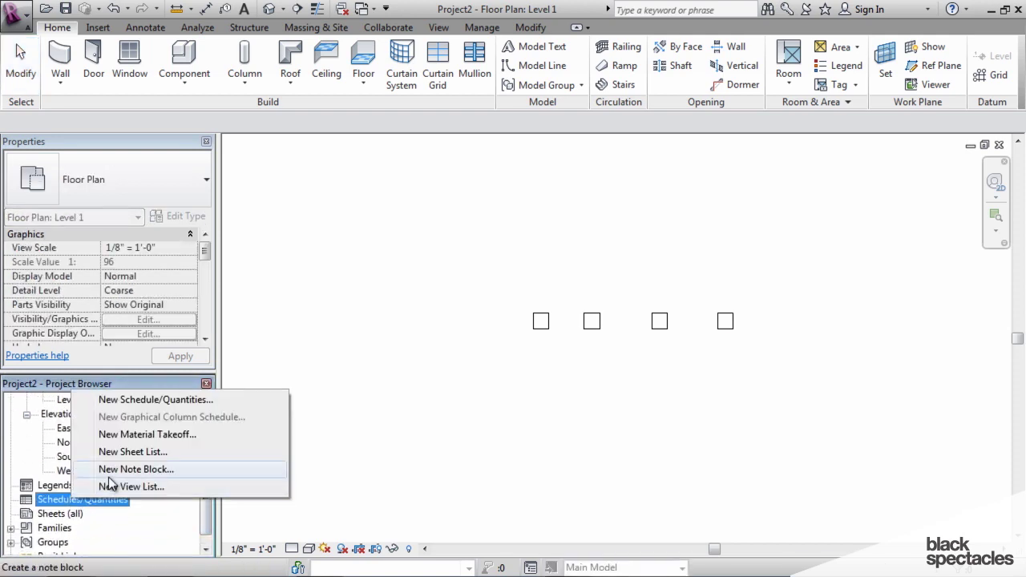
click(147, 401)
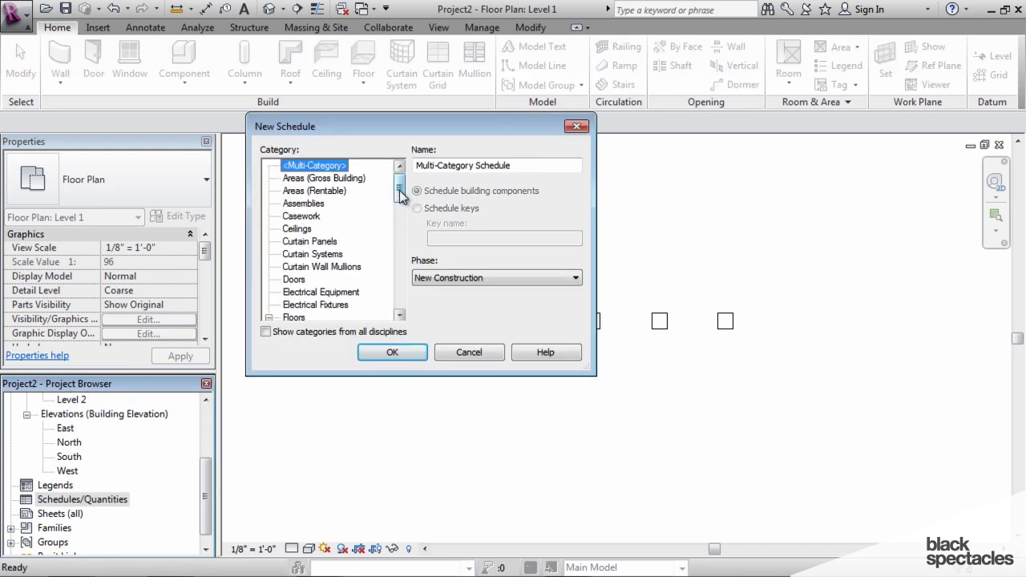
drag(399, 196, 400, 280)
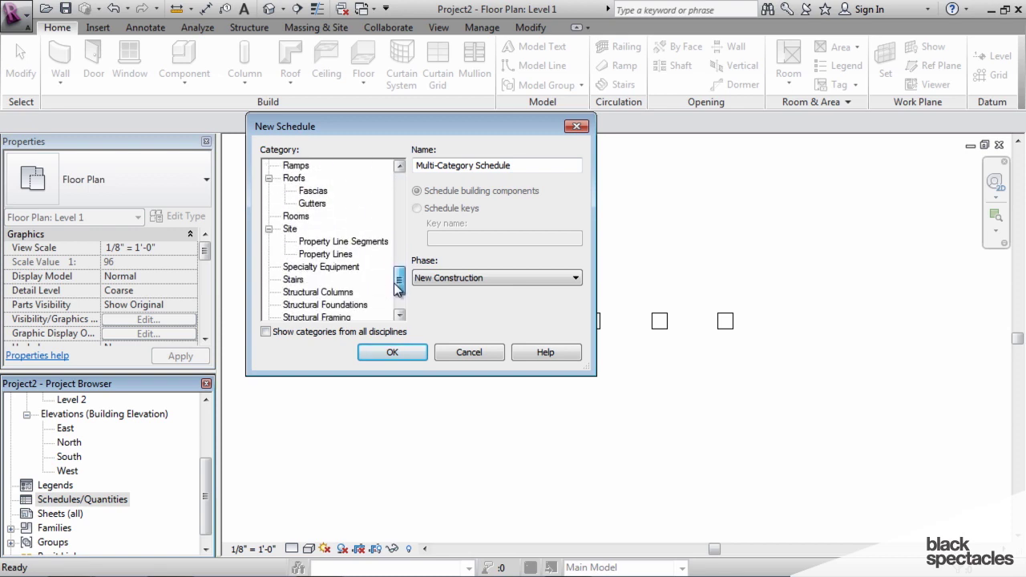
click(325, 267)
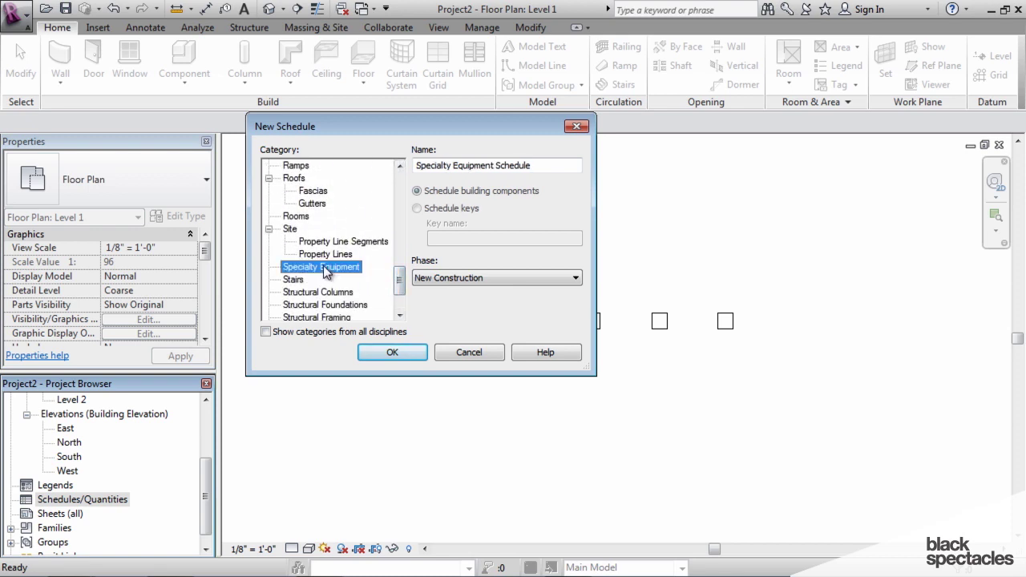
click(393, 353)
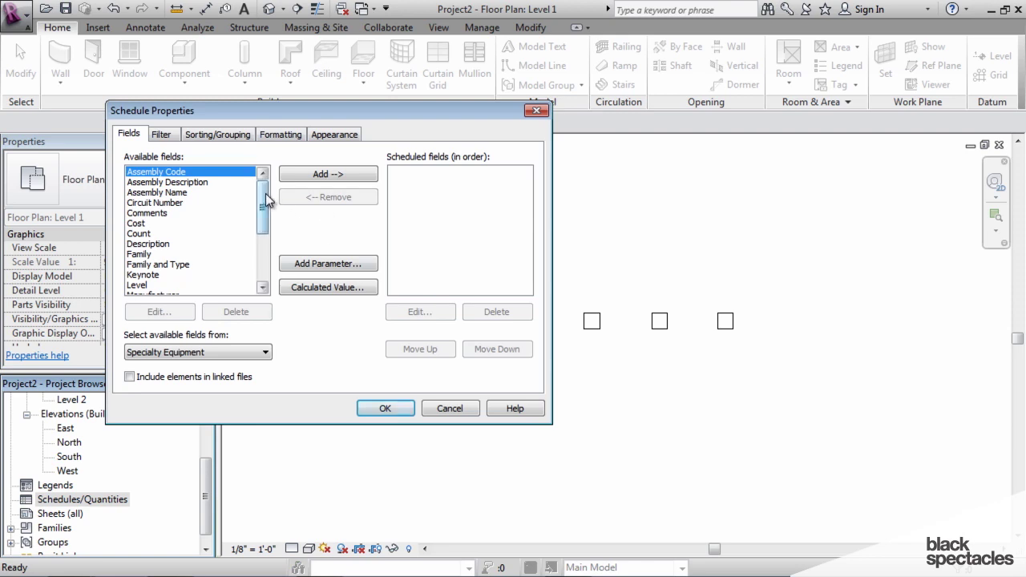
drag(265, 199, 255, 252)
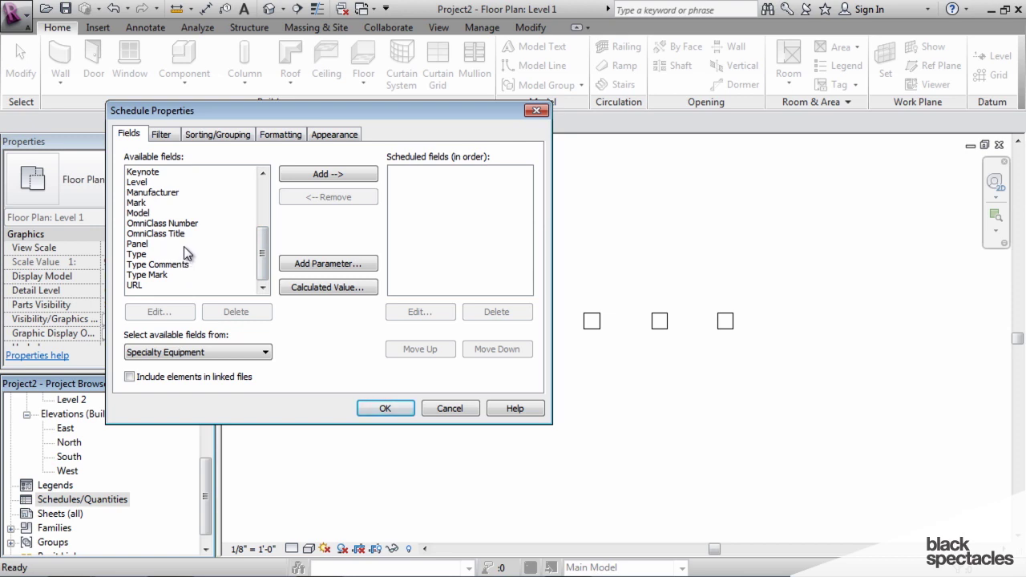
click(468, 406)
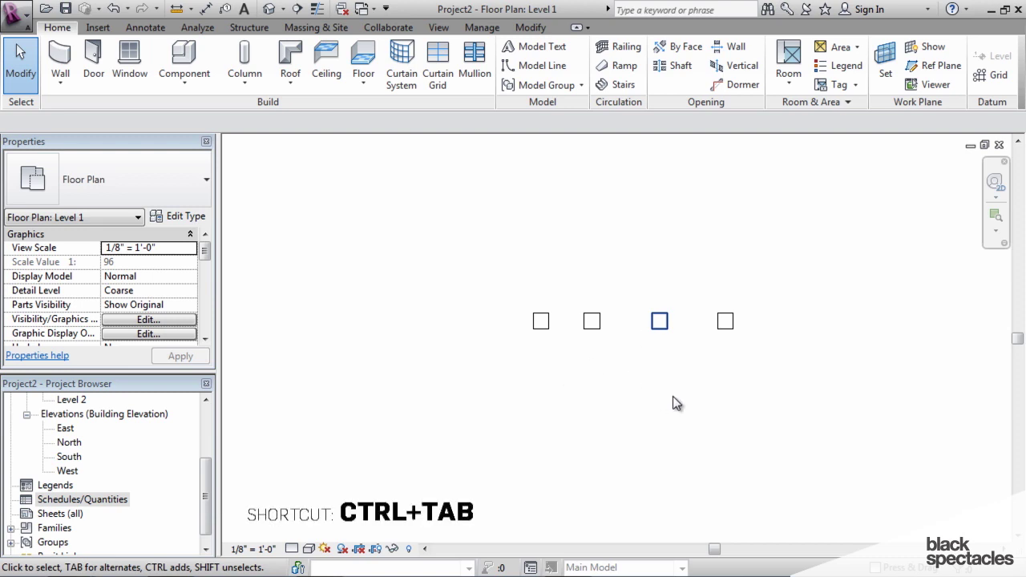
Switch to the Specialty Equipment Cube family and delete its Width parameter from the family types.
key(ctrl+Tab)
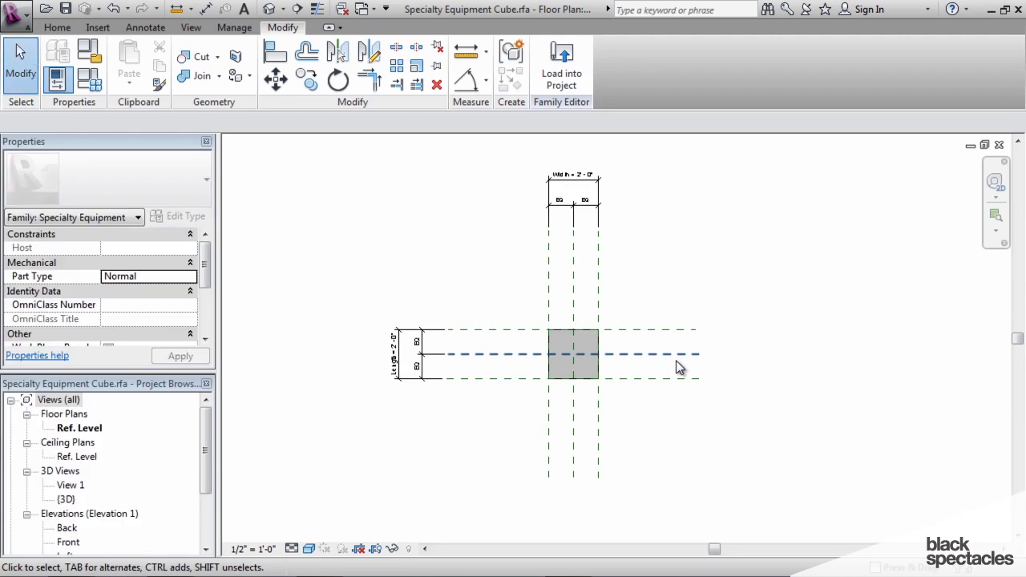
middle_drag(636, 434, 729, 437)
mouse_move(762, 298)
middle_down()
mouse_move(772, 300)
mouse_move(748, 295)
middle_up()
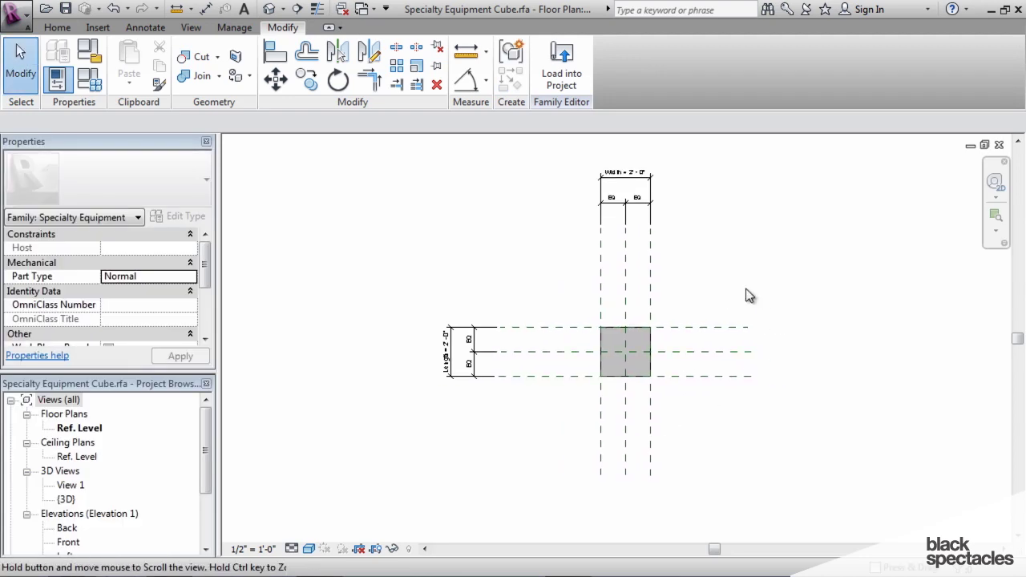
click(90, 84)
click(352, 200)
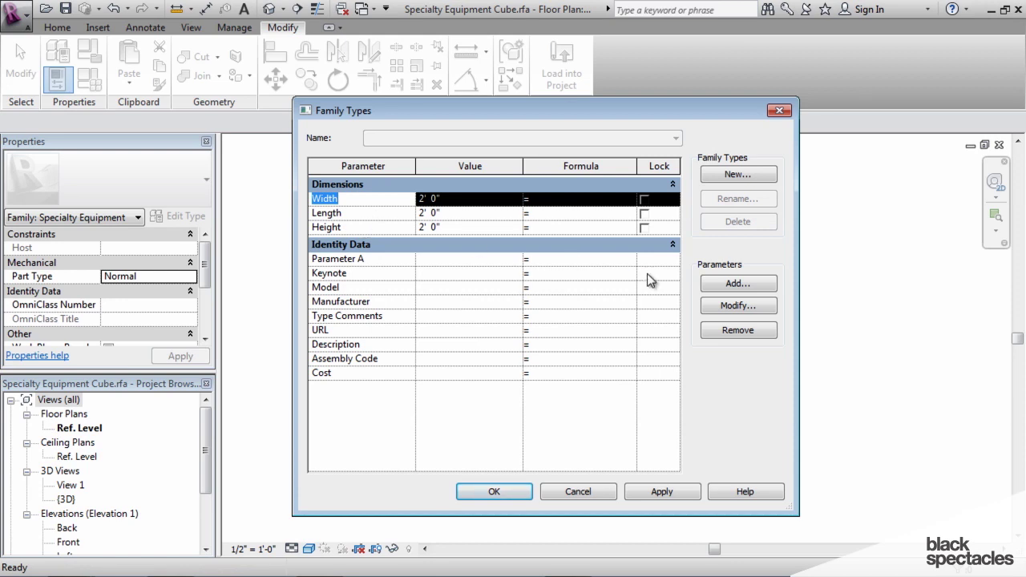
click(735, 329)
click(561, 322)
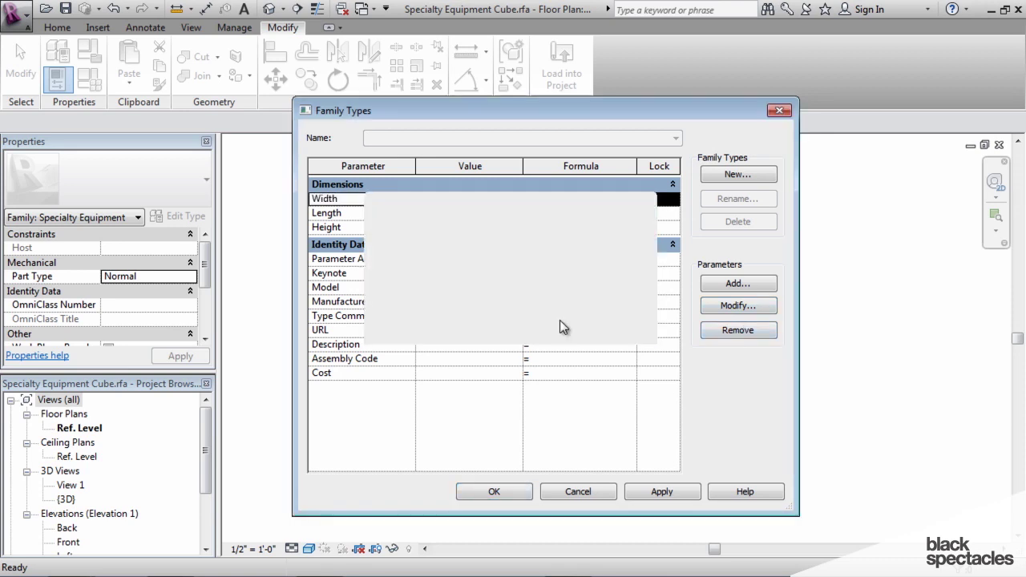
Delete the Length and Height dimension parameters from the cube family.
click(353, 199)
click(750, 329)
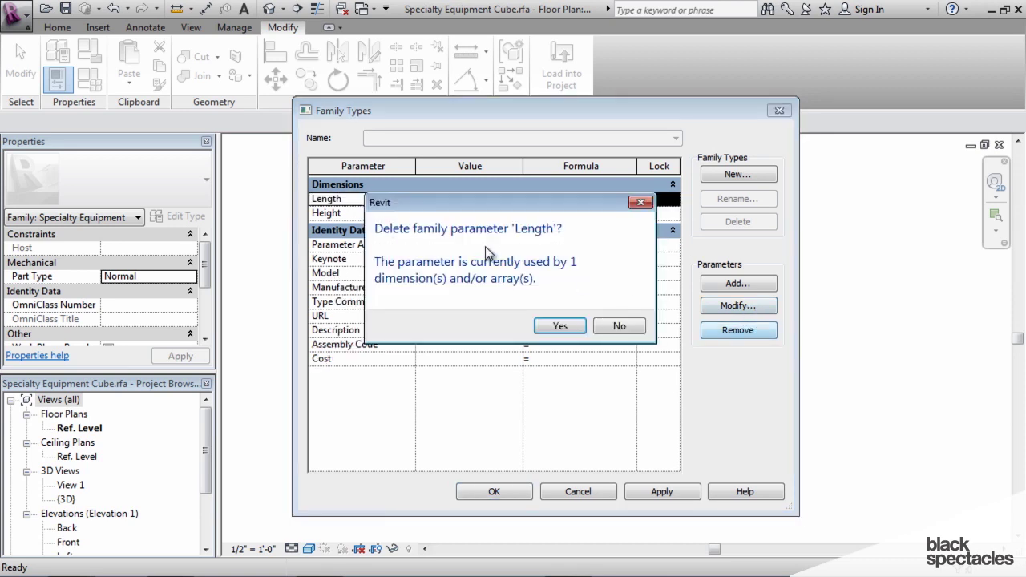
click(560, 326)
click(375, 199)
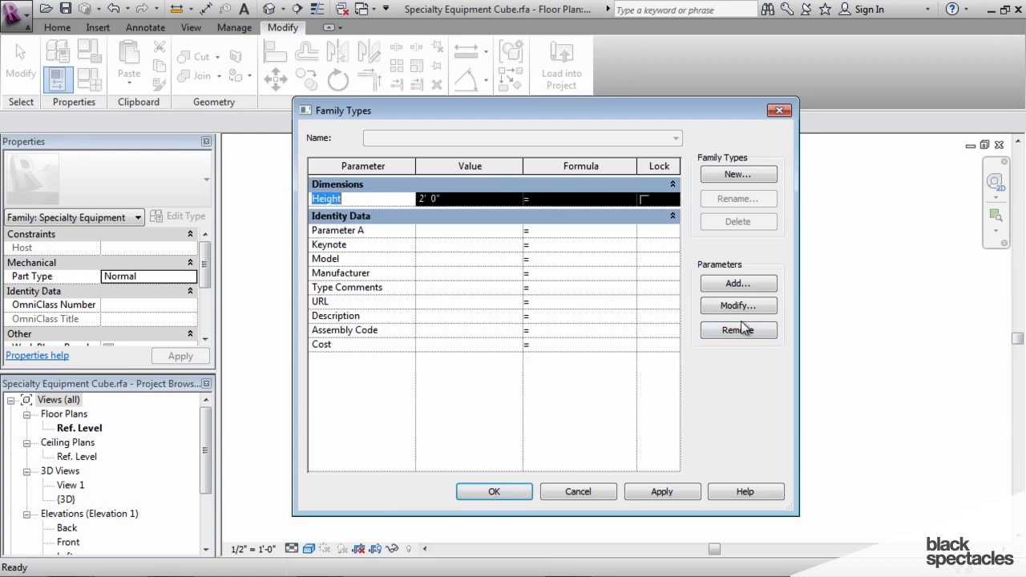
click(752, 330)
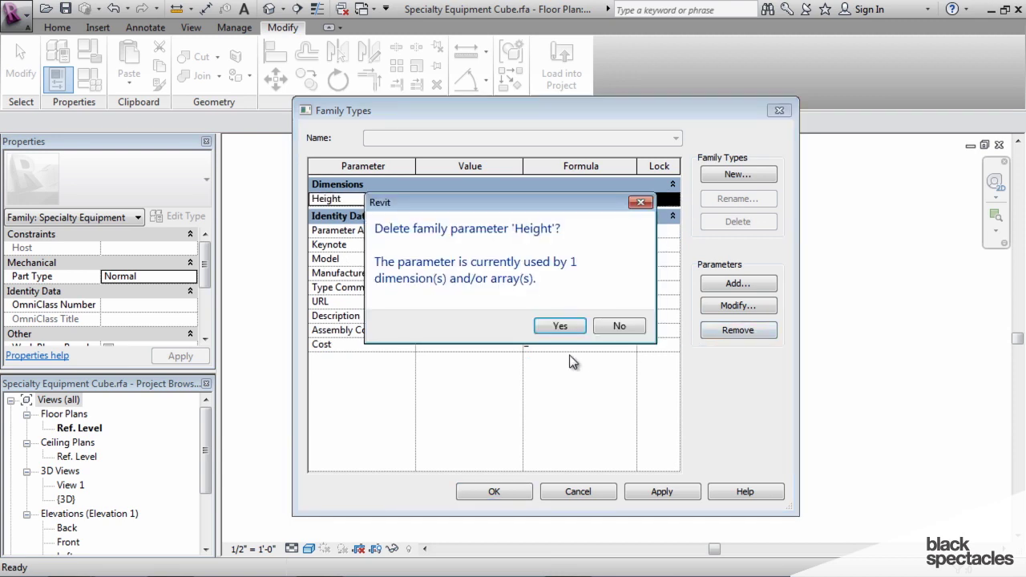
click(544, 331)
Delete Parameter A from the family's identity data and accept the family type changes.
click(380, 199)
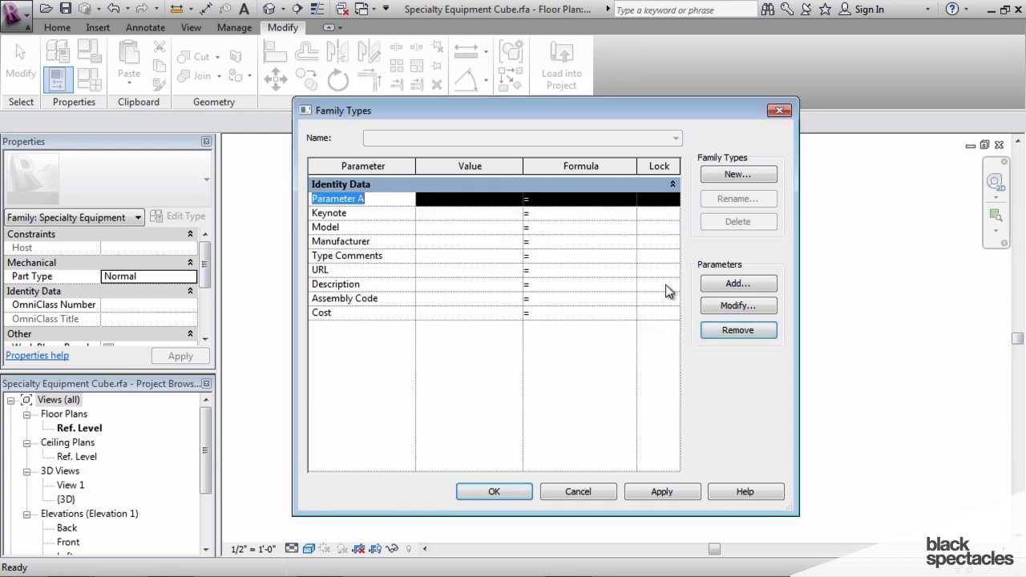
click(742, 332)
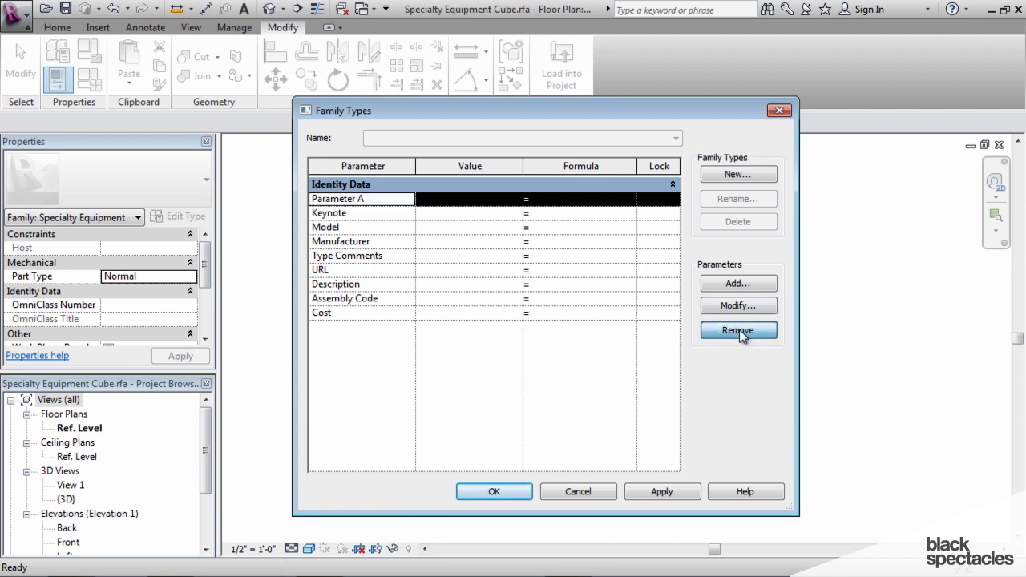
click(561, 302)
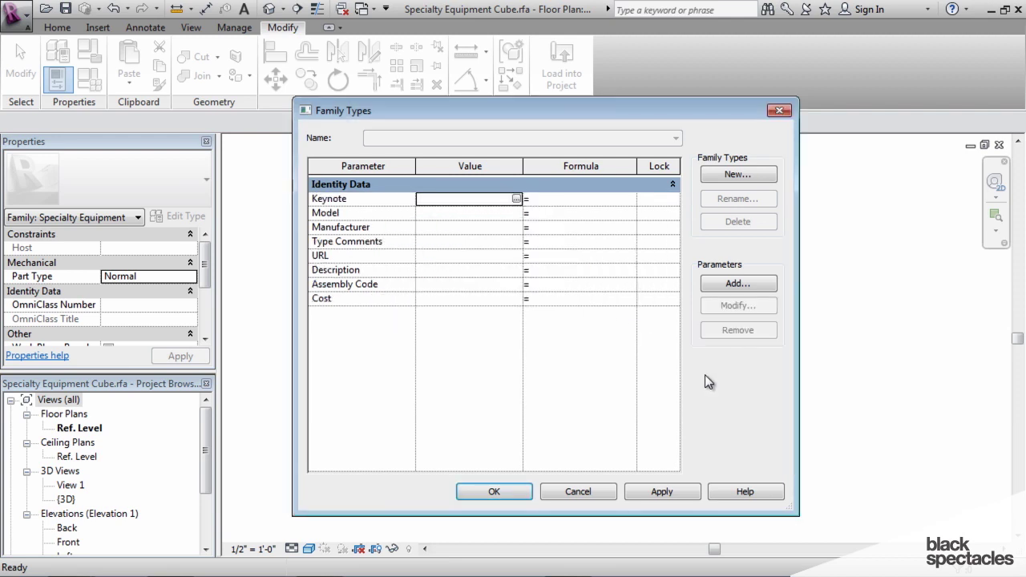
click(492, 492)
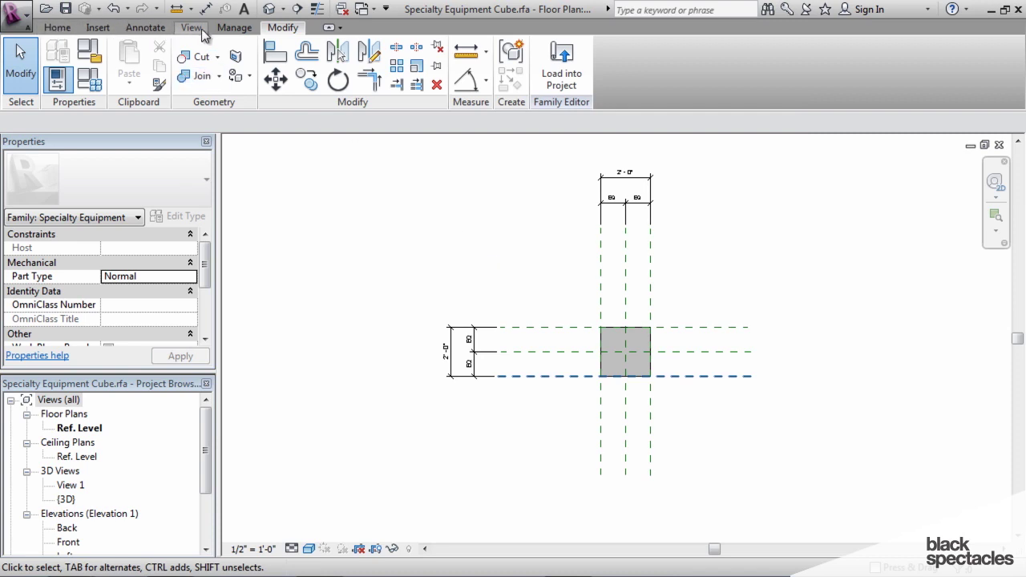
Create a shared parameter file named Shared Parameters.txt in the 1 Shared Parameters folder, replacing the existing file.
click(228, 31)
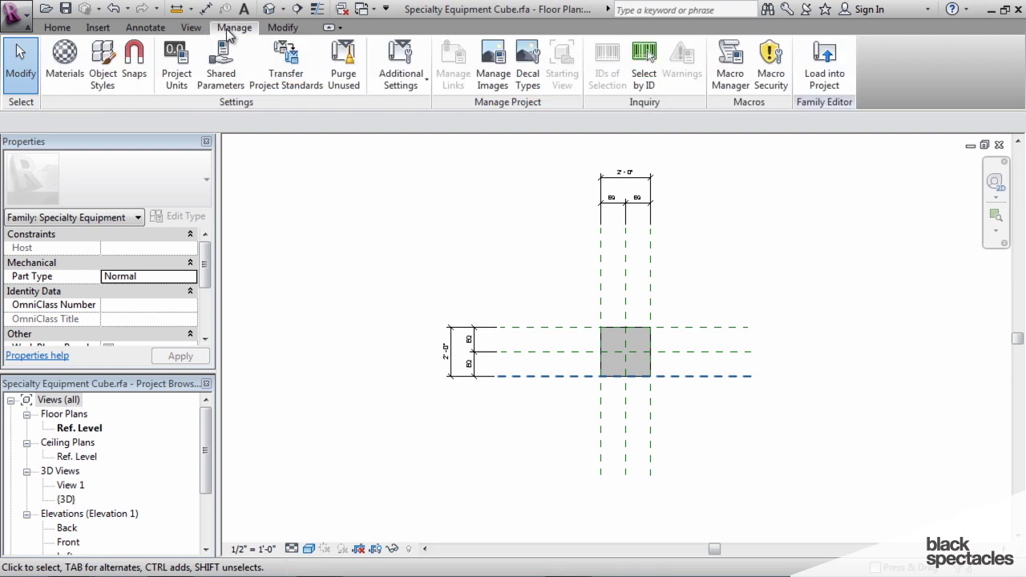
click(225, 74)
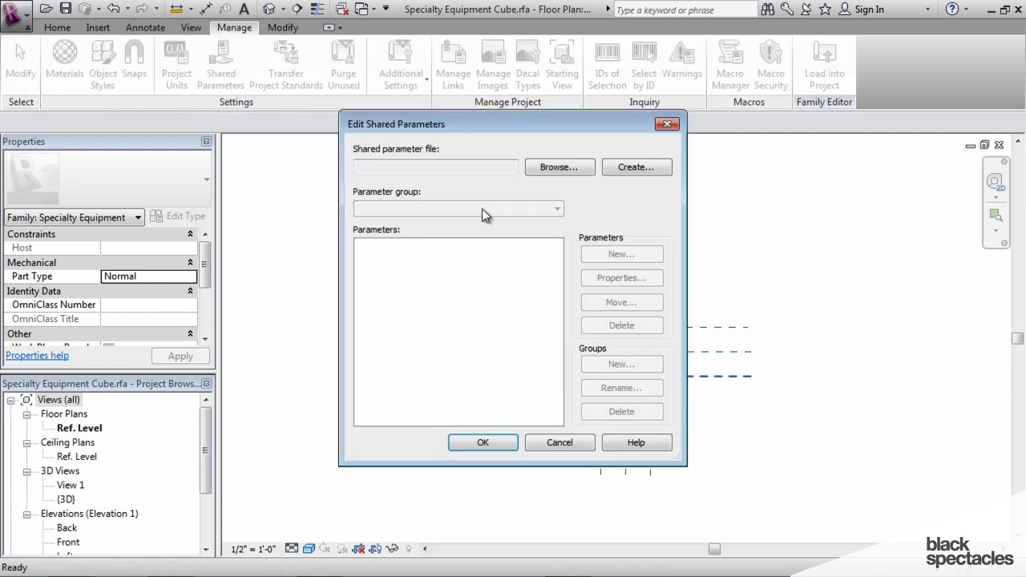
drag(493, 125, 569, 159)
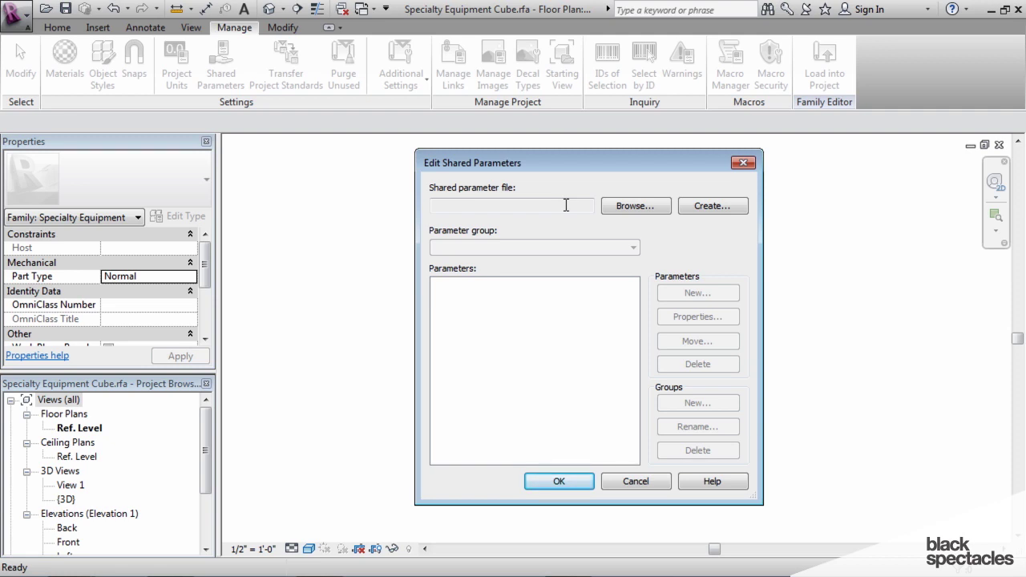
click(702, 205)
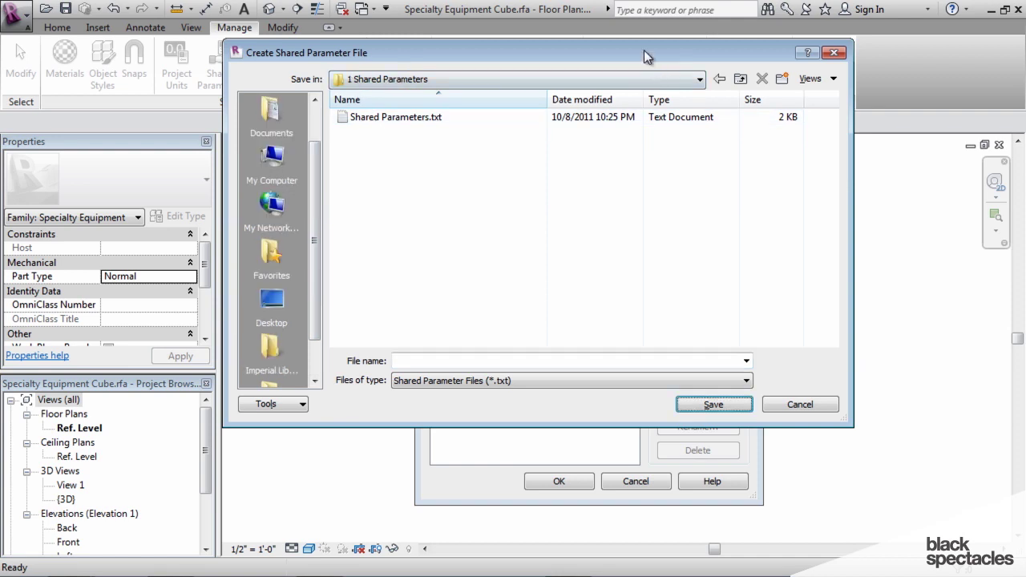
drag(644, 49, 685, 93)
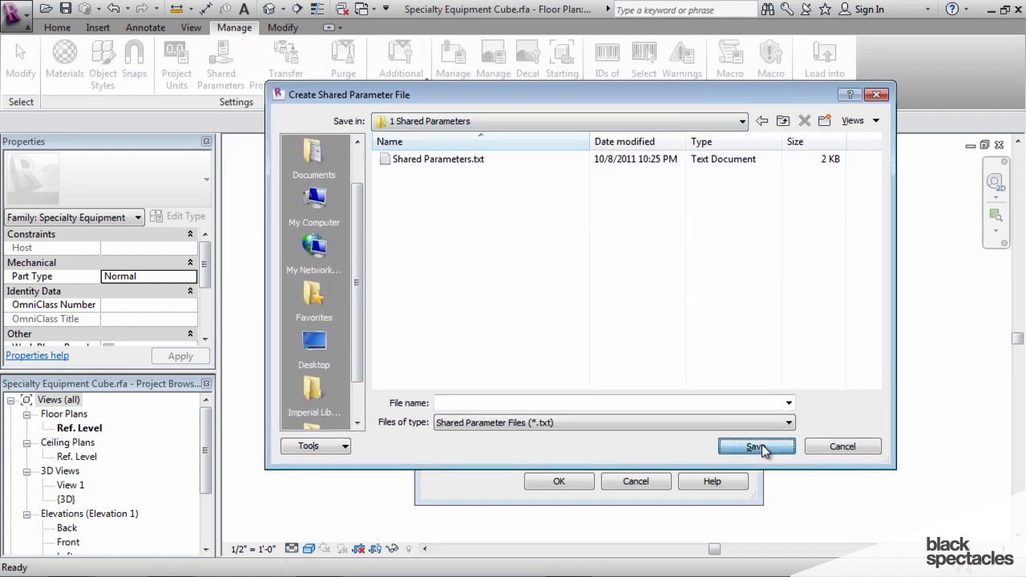
click(419, 156)
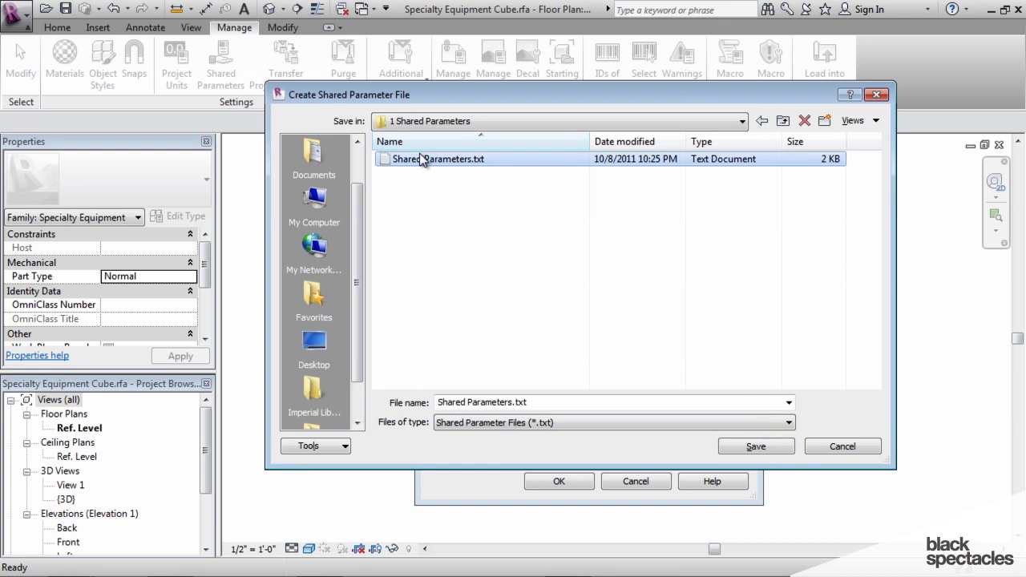
click(756, 446)
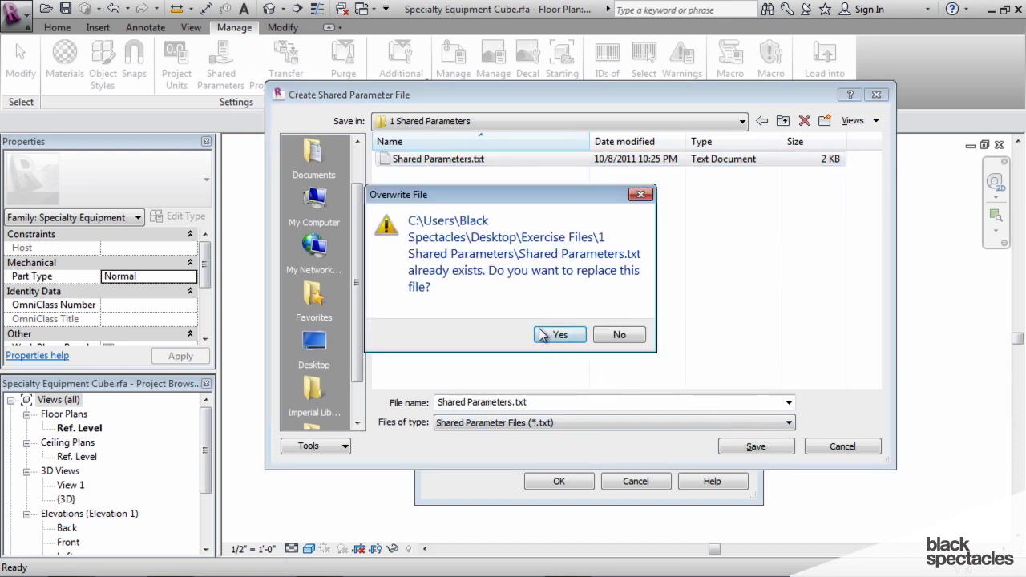
click(561, 335)
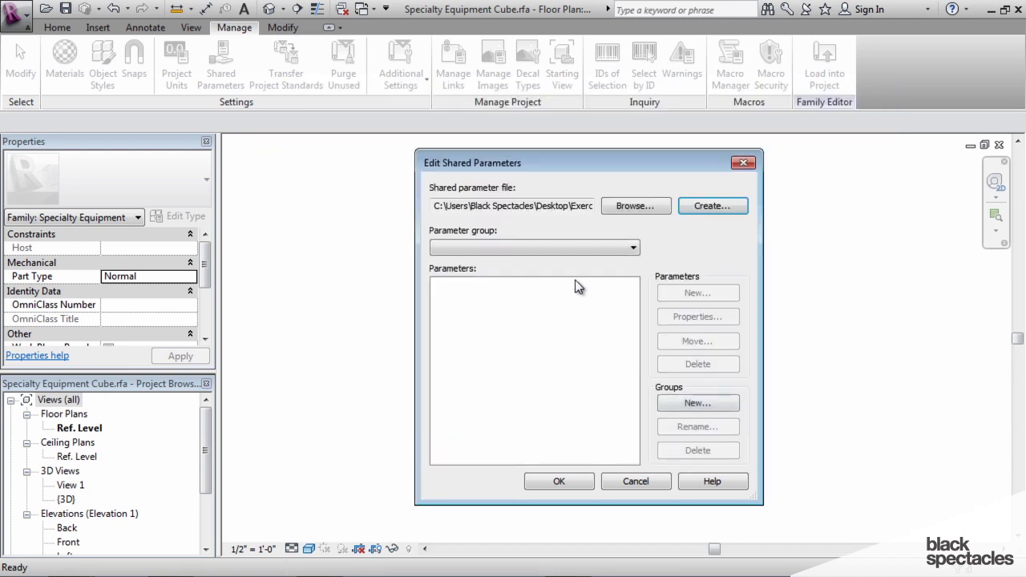
Add a parameter group named Specialty Equipment to the shared parameter file.
drag(588, 160, 528, 160)
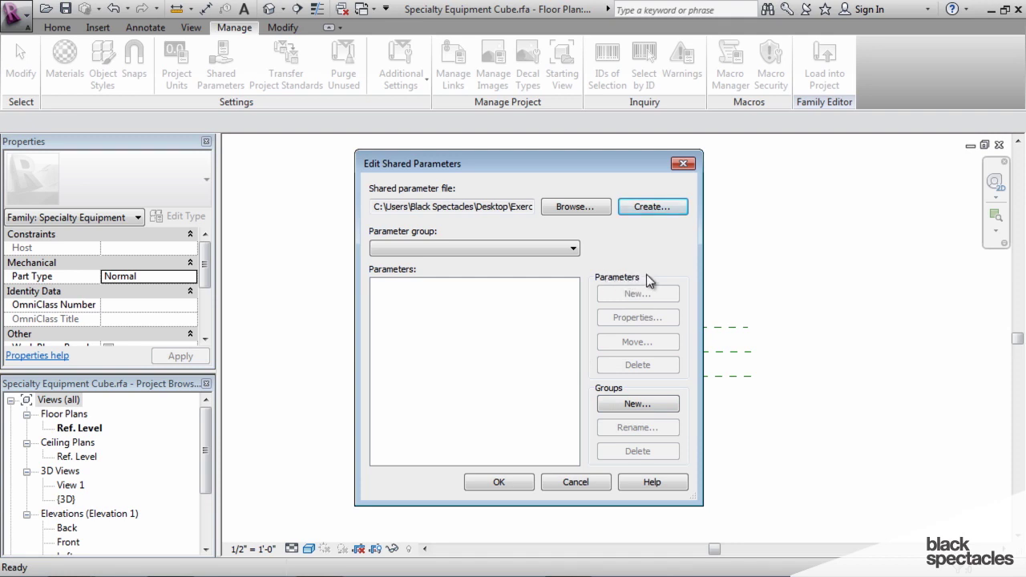
click(649, 406)
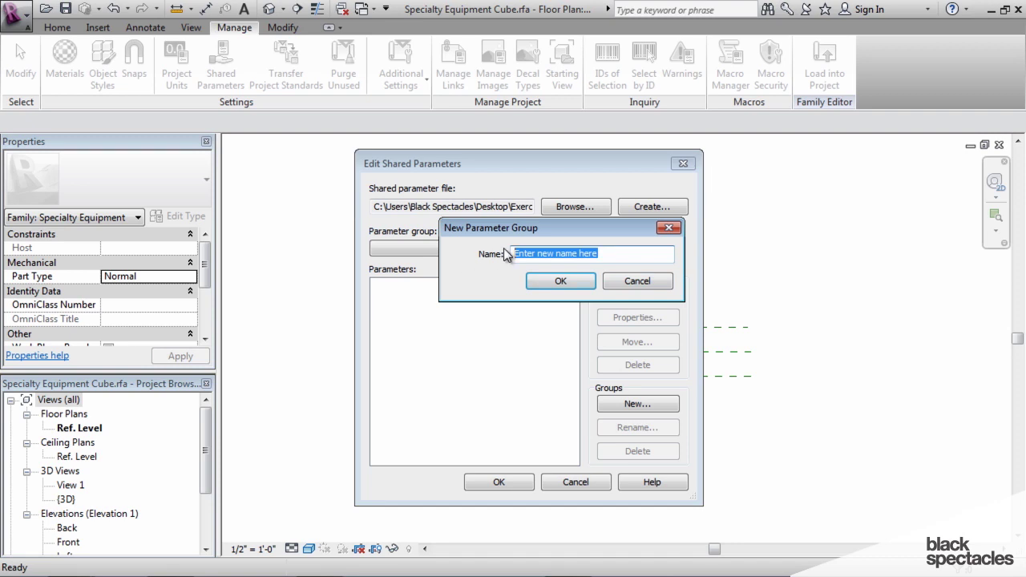
text(Specialty Equipment)
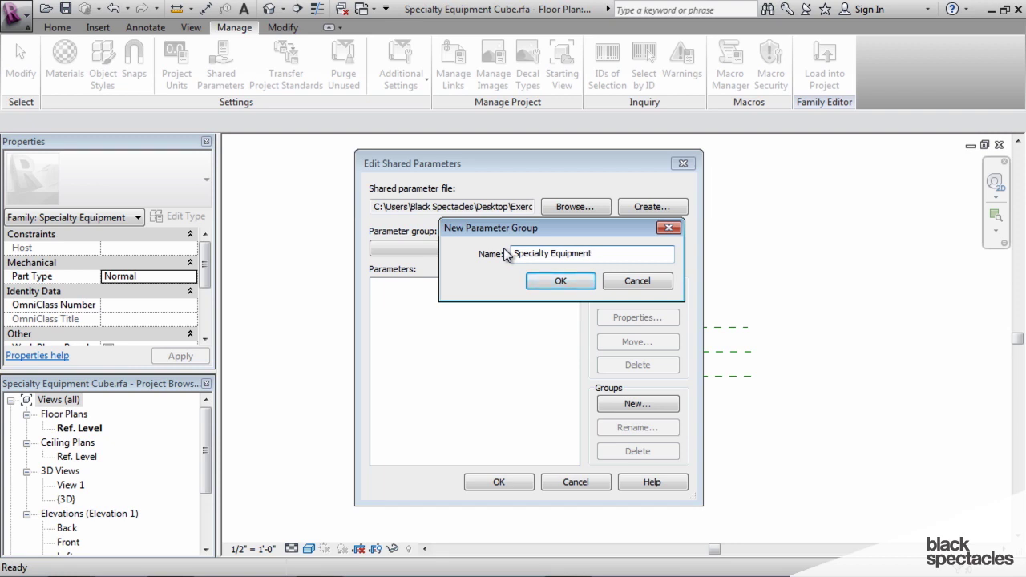
click(561, 282)
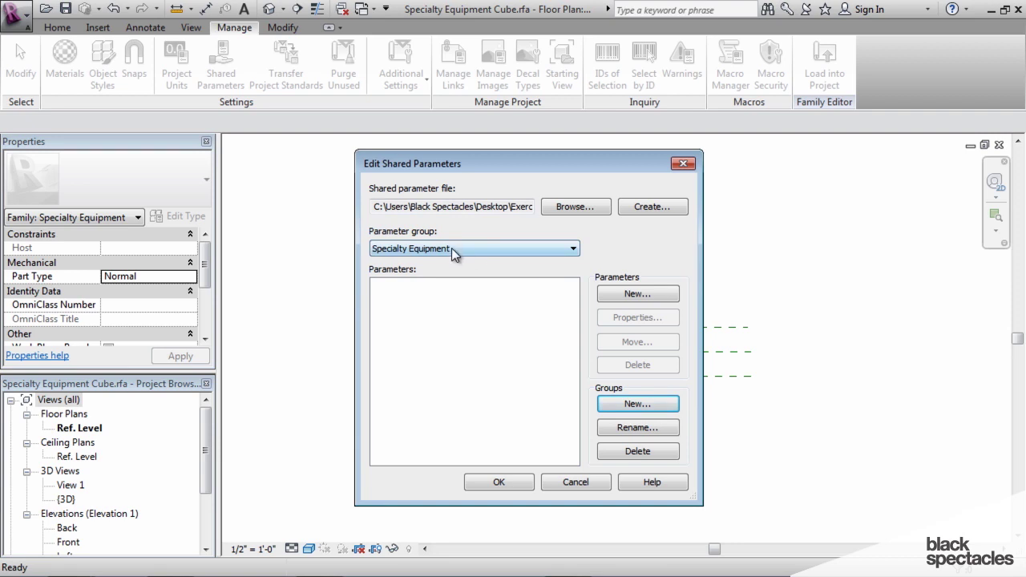
Add a shared parameter named Width to the Specialty Equipment group, with discipline Common and type Length.
click(646, 296)
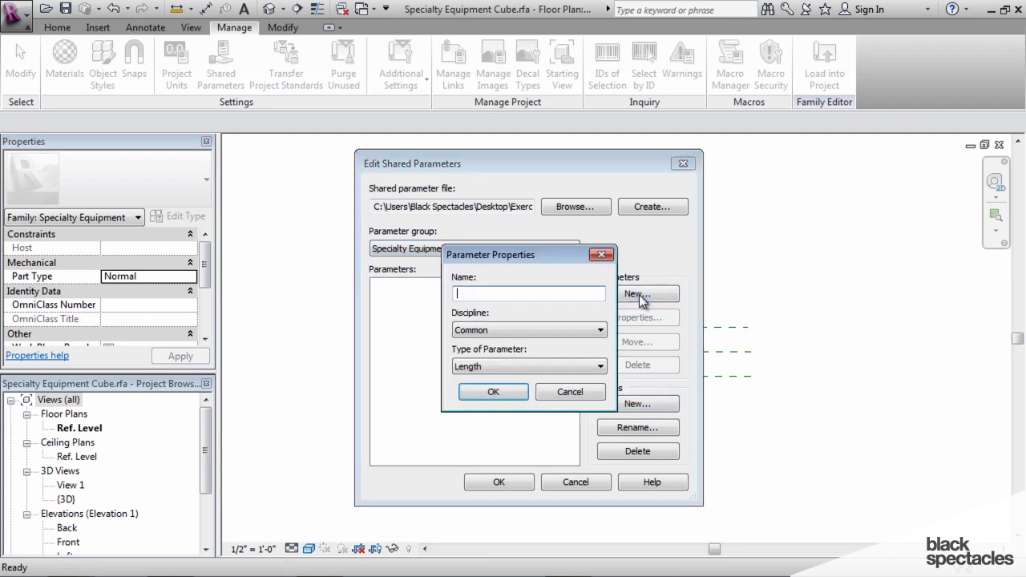
text(Width)
key(Tab)
key(Tab)
click(494, 392)
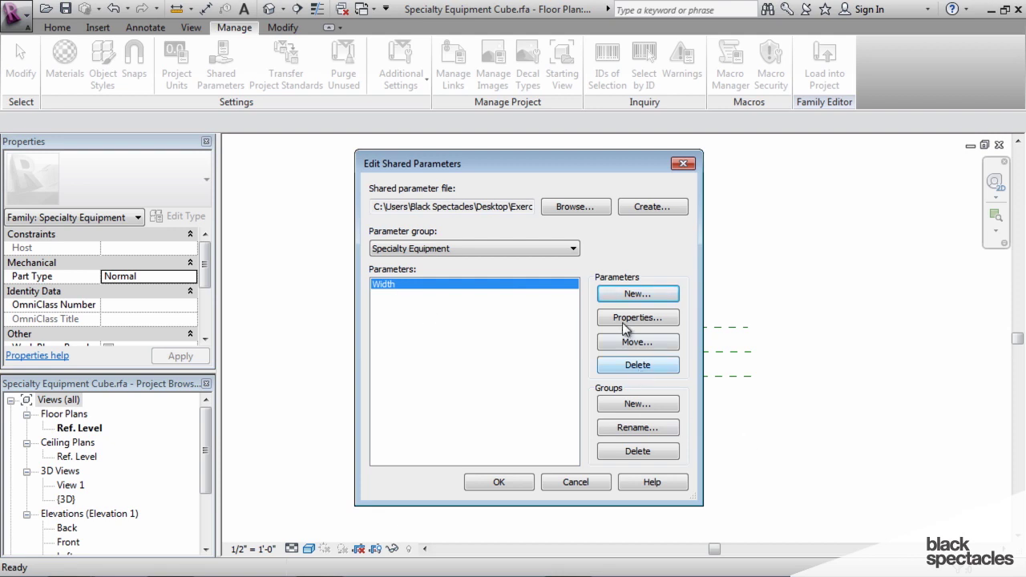
Add two more shared parameters, Length and Height, to the Specialty Equipment group, both with discipline Common and type Length.
click(633, 296)
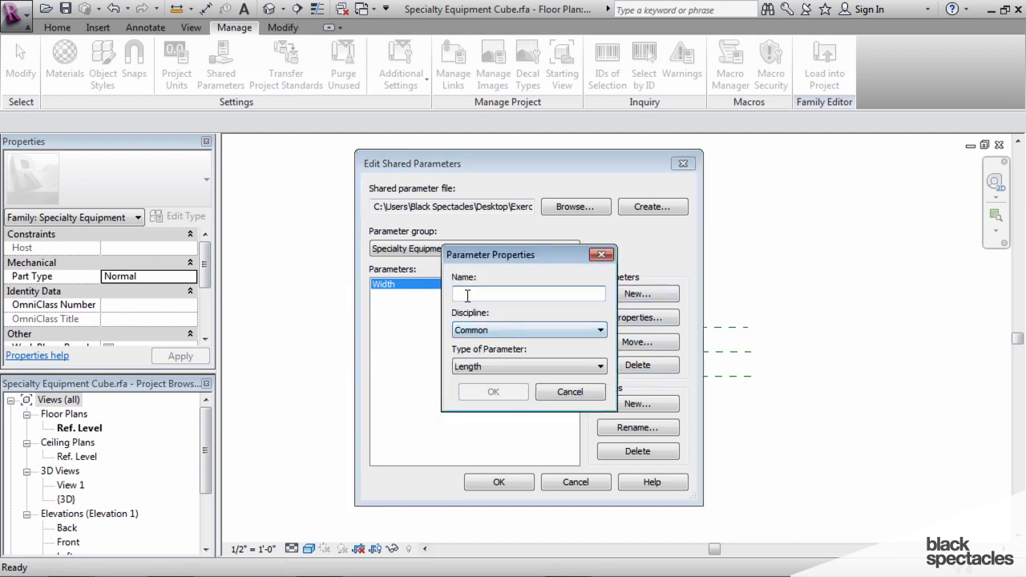
text(Length)
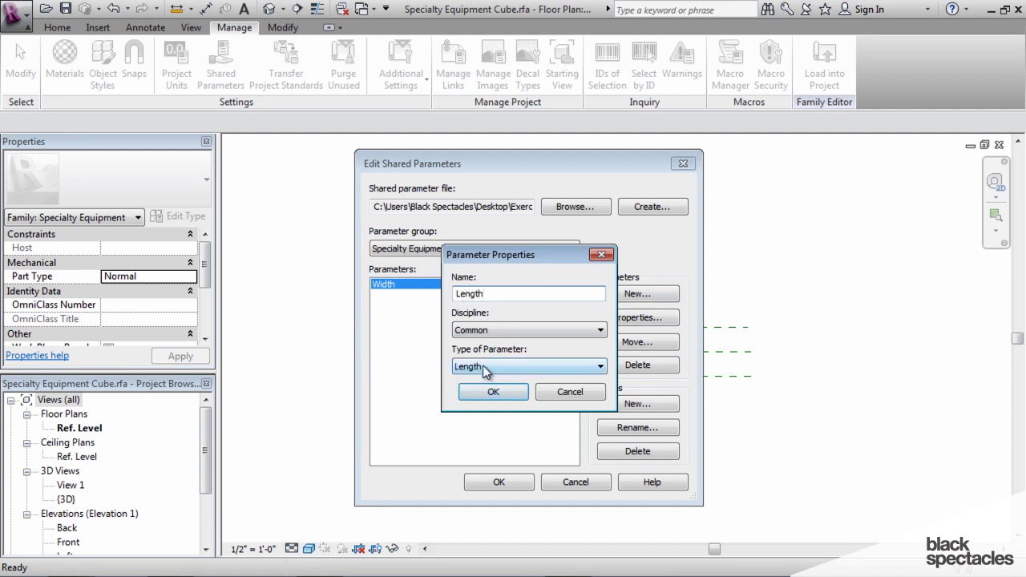
click(493, 393)
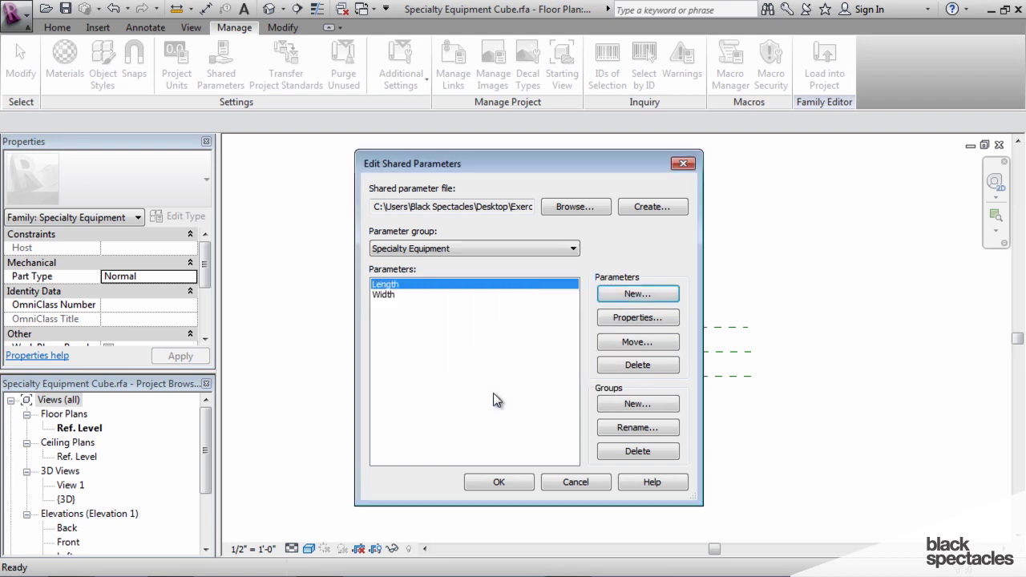
click(637, 295)
text(Height)
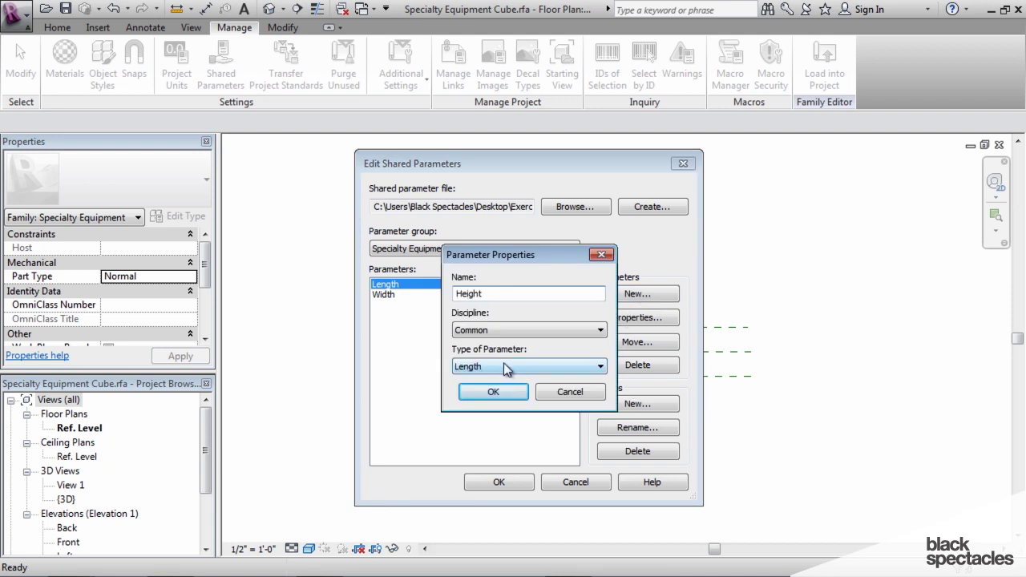
click(493, 392)
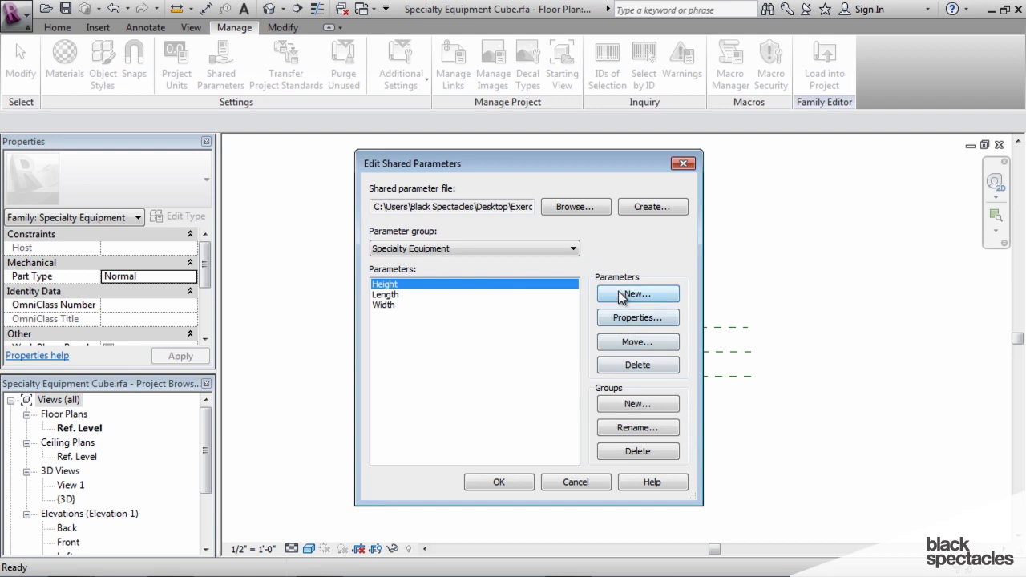
Add a shared parameter named Parameter A with discipline Common and type Text, and accept the shared parameter edits.
click(628, 295)
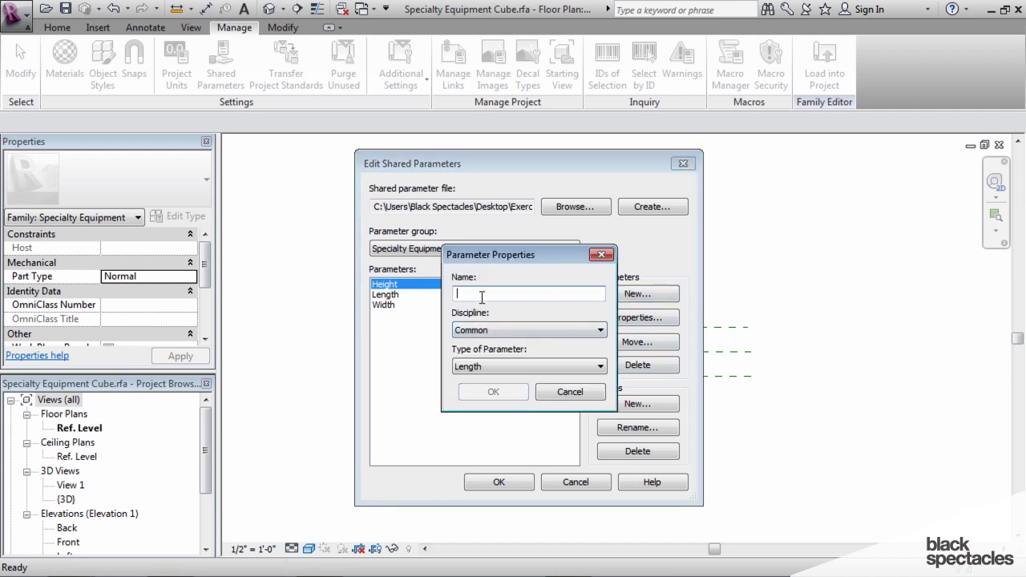
text(Parameter A)
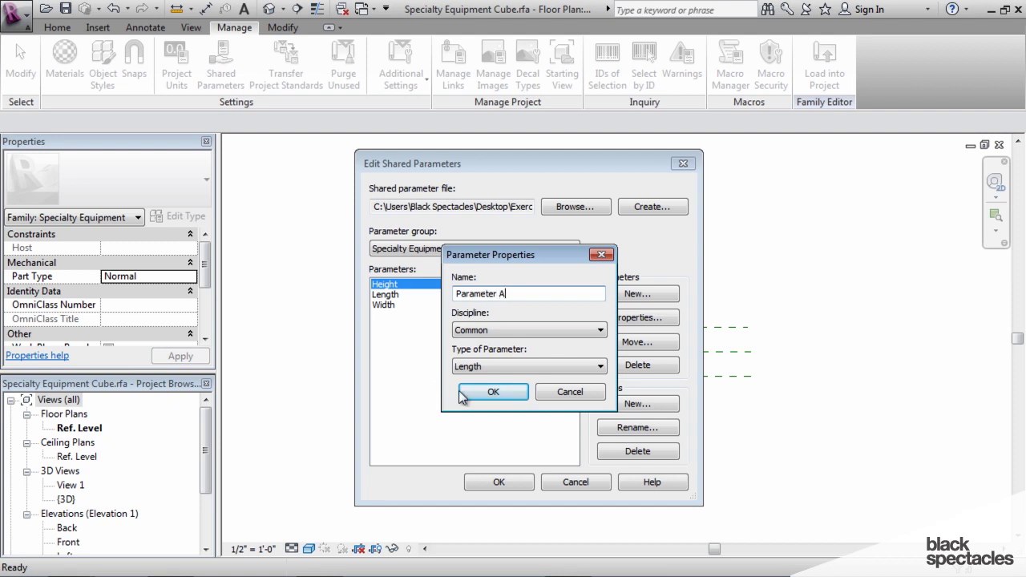
click(588, 367)
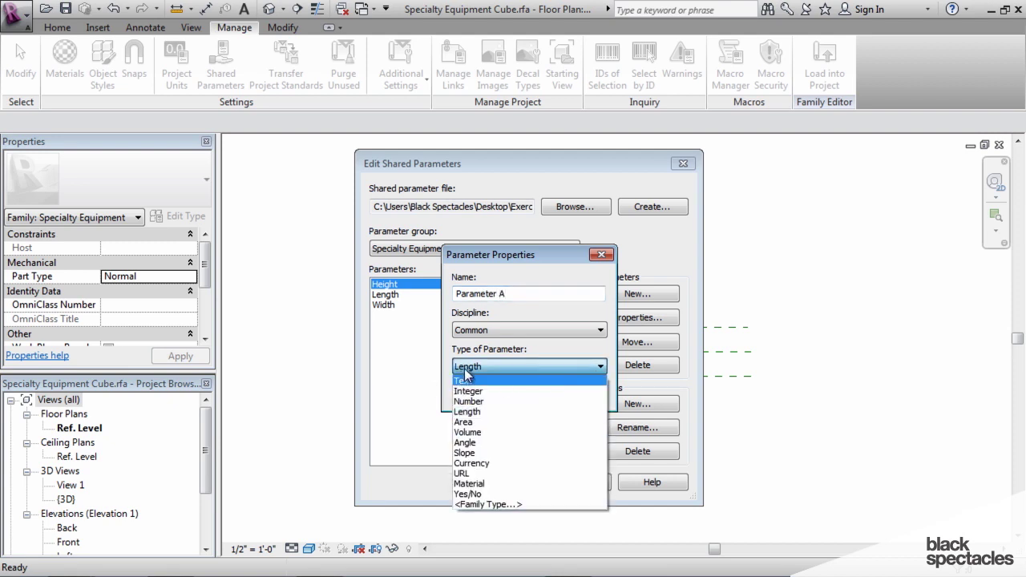
click(466, 382)
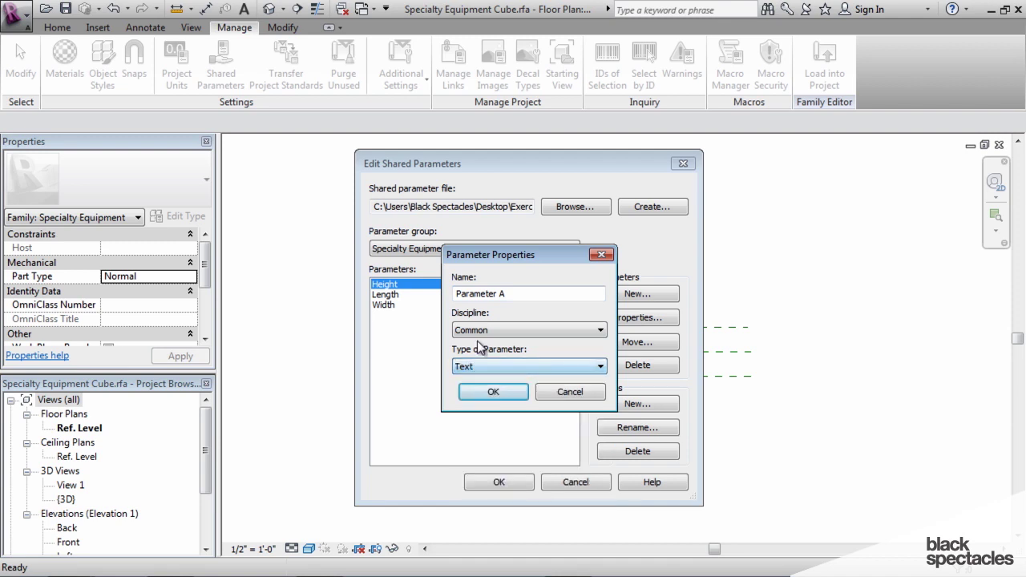
click(492, 392)
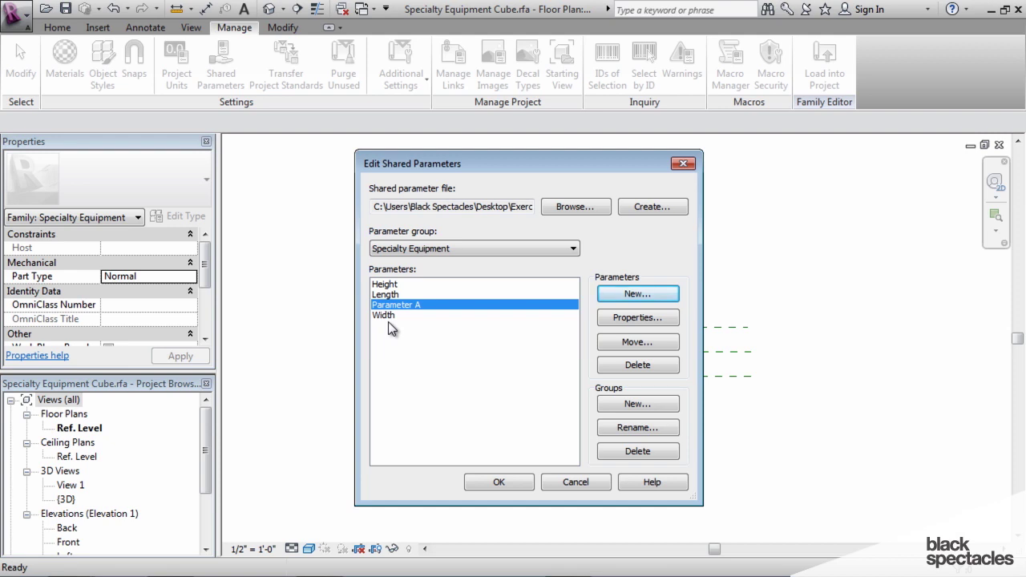
click(498, 482)
Label the overall horizontal dimension above the cube with the shared parameter Width from the Specialty Equipment group, as a type parameter under Dimensions.
scroll(580, 270, up, 2)
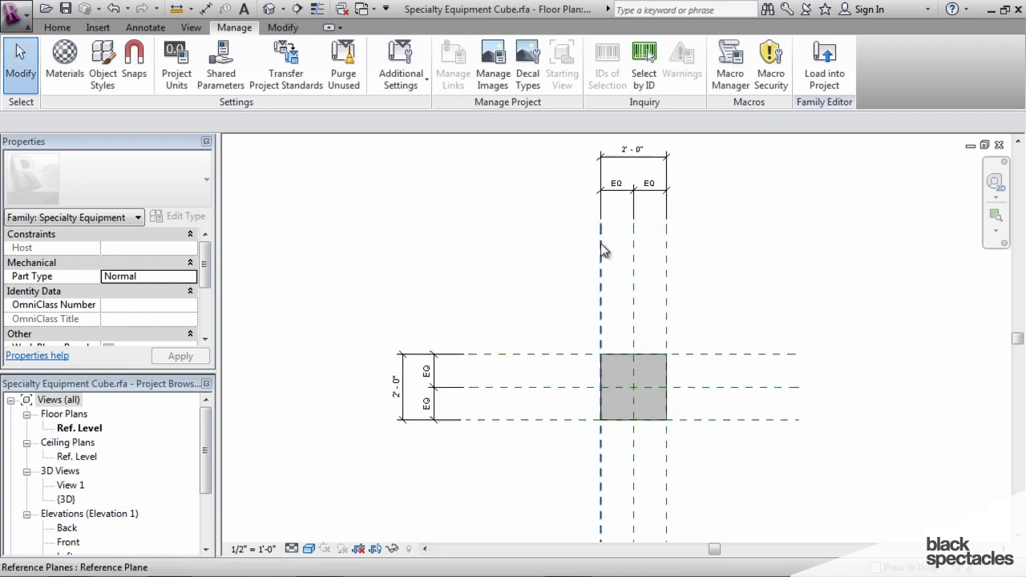
middle_drag(602, 251, 596, 316)
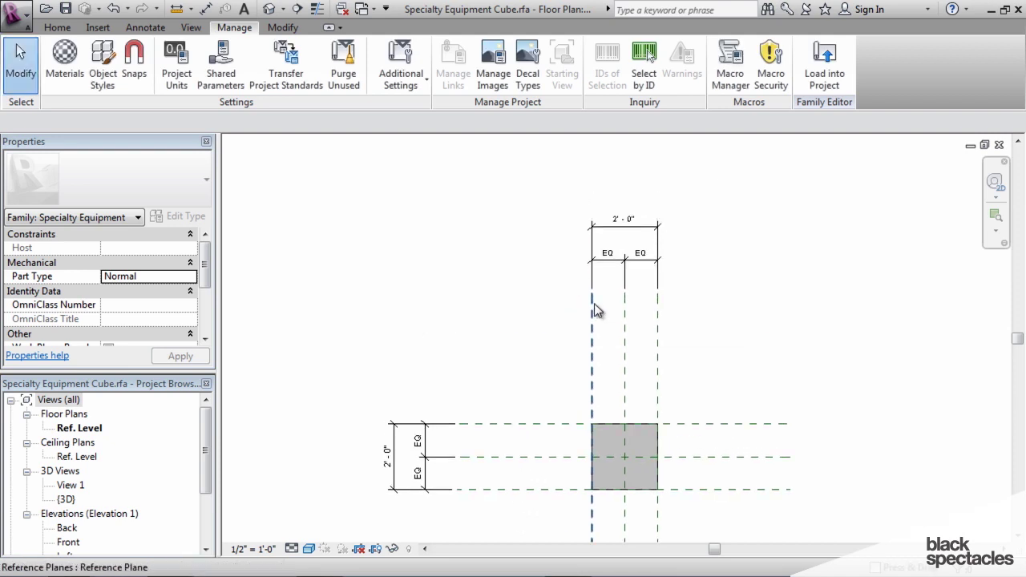
click(598, 232)
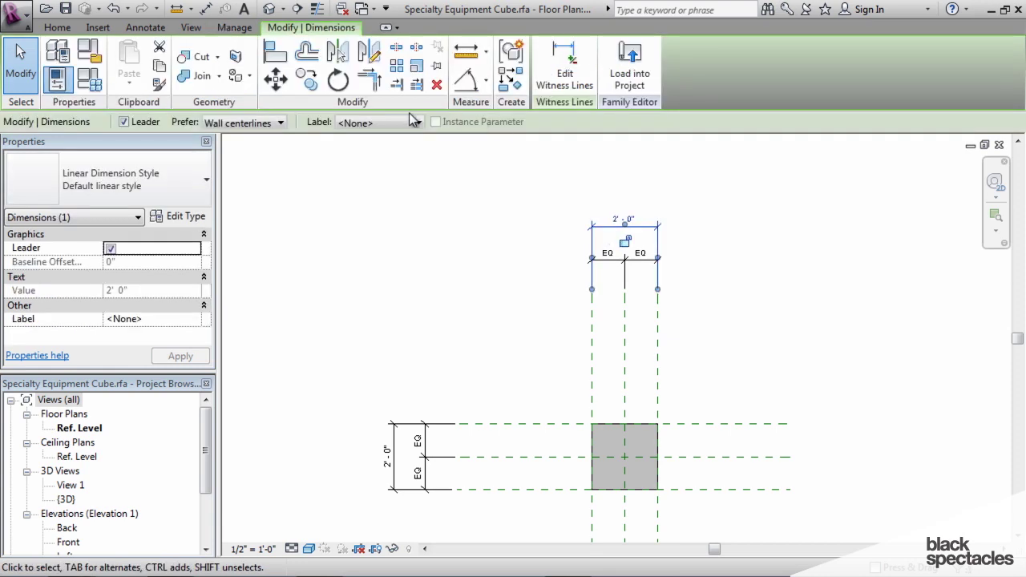
click(418, 123)
click(393, 152)
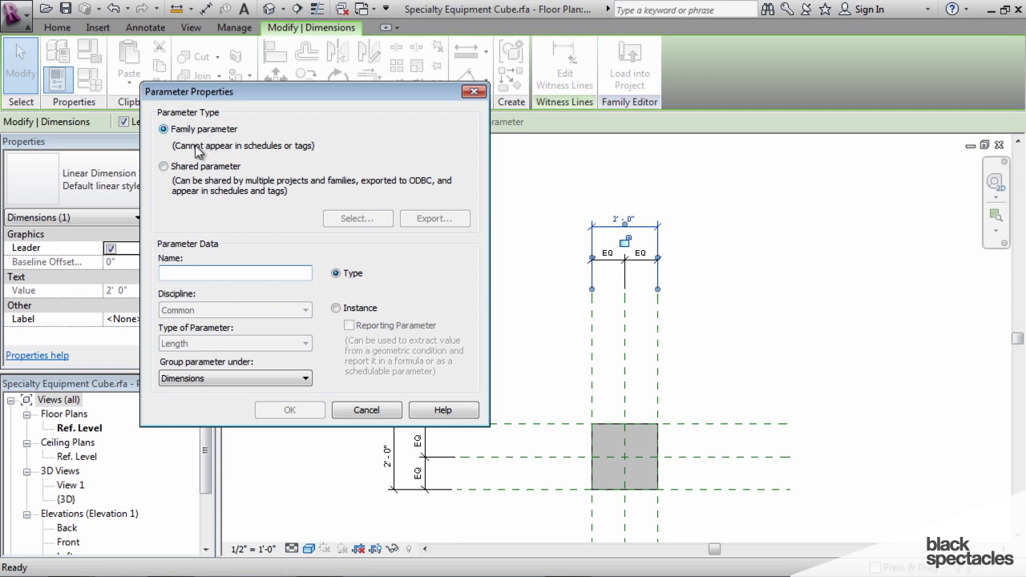
click(163, 167)
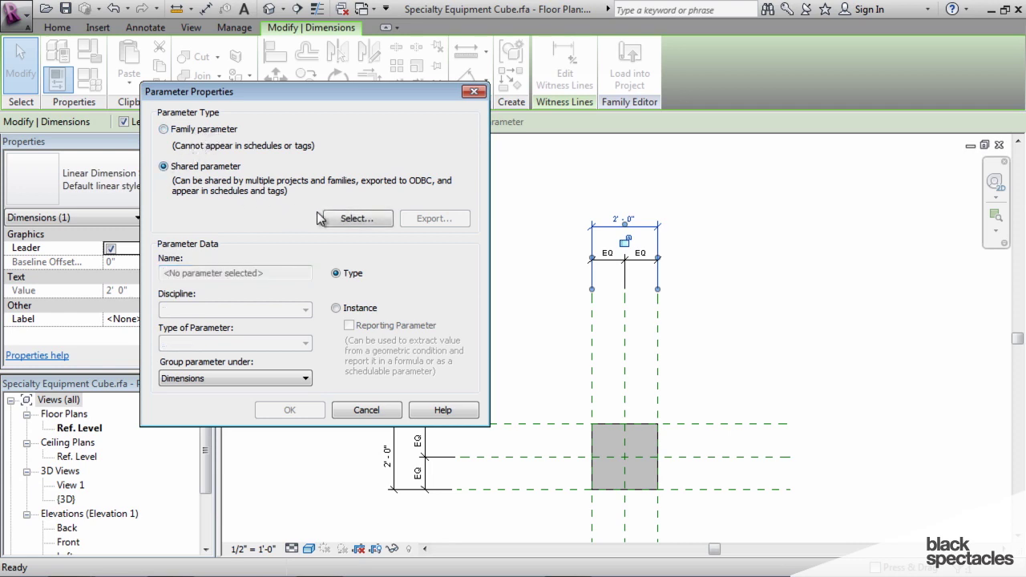
click(357, 218)
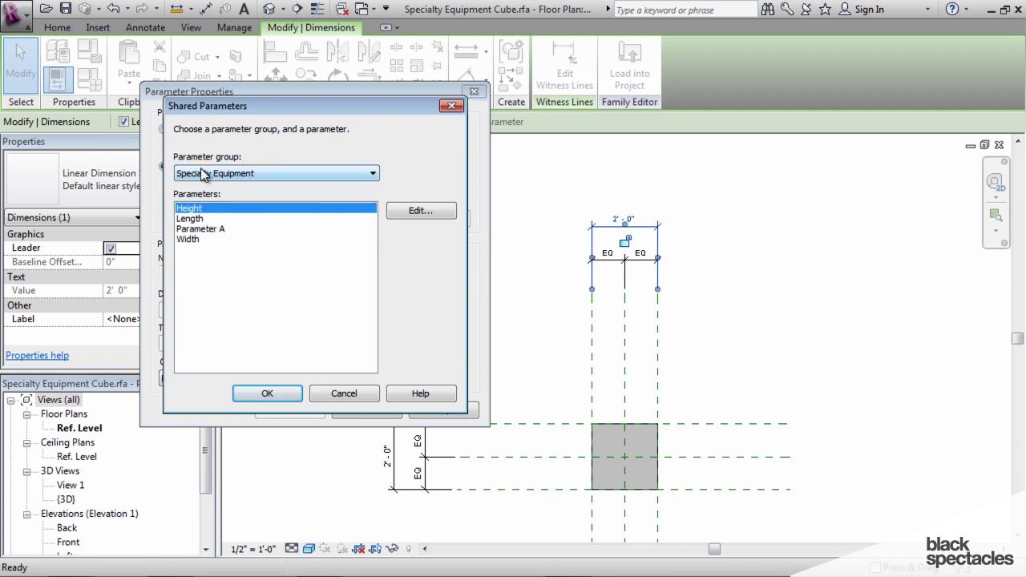
click(358, 173)
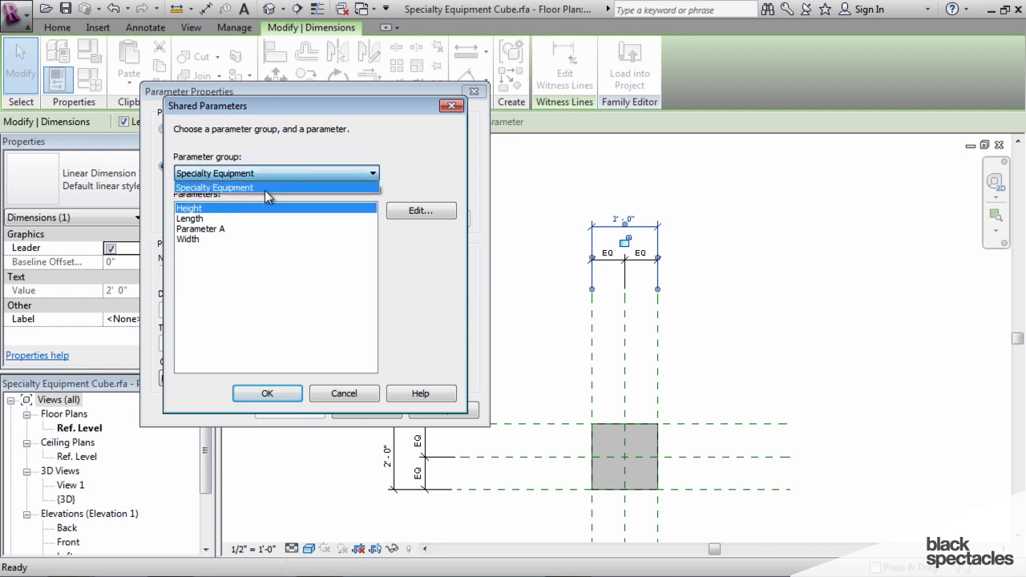
click(216, 174)
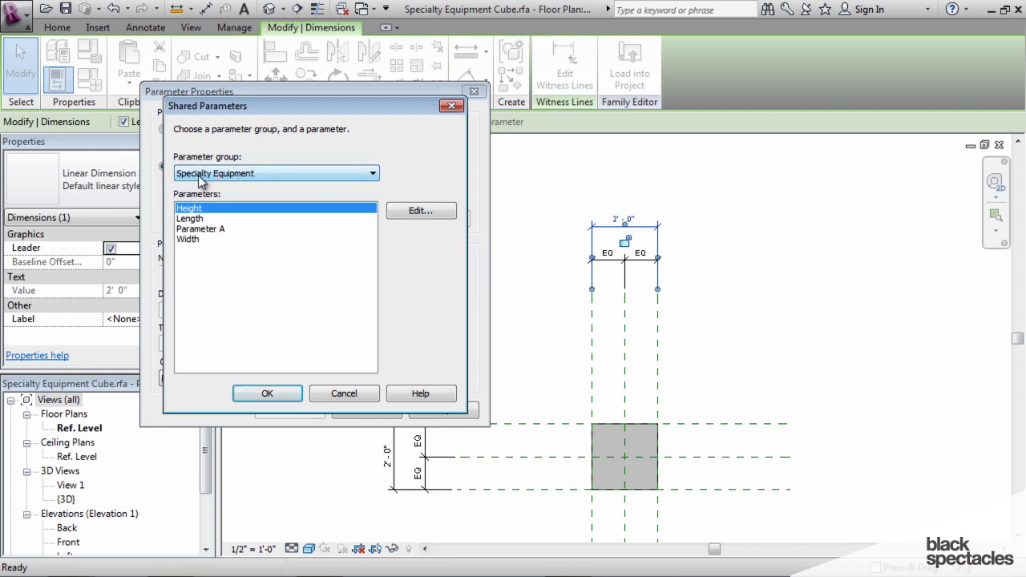
click(194, 208)
click(199, 240)
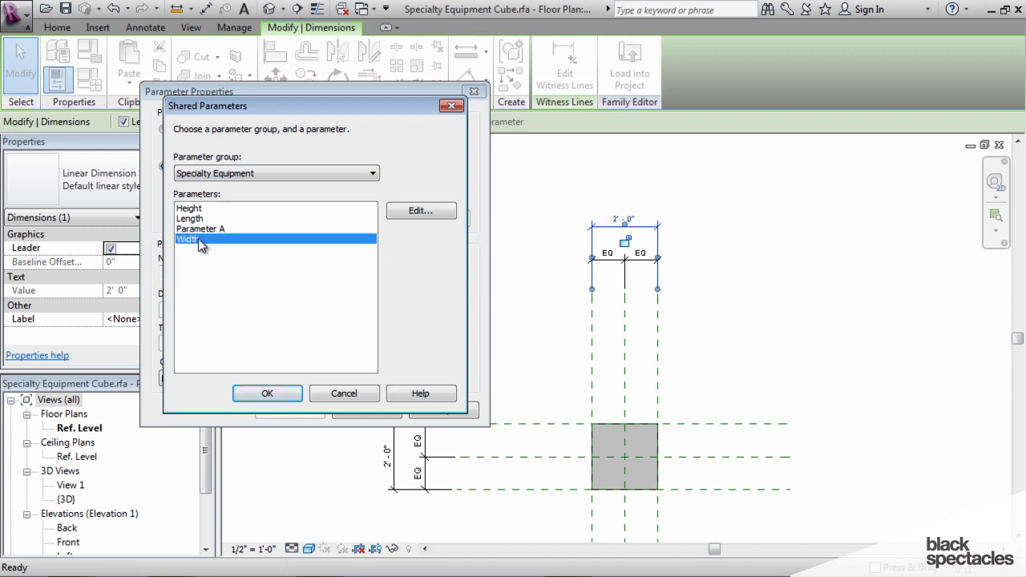
click(275, 395)
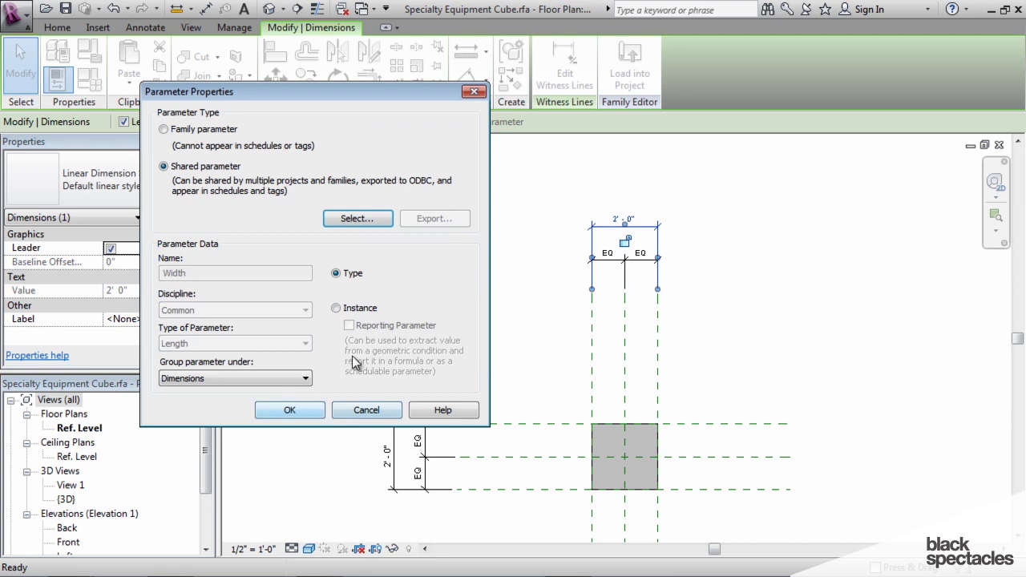
click(290, 410)
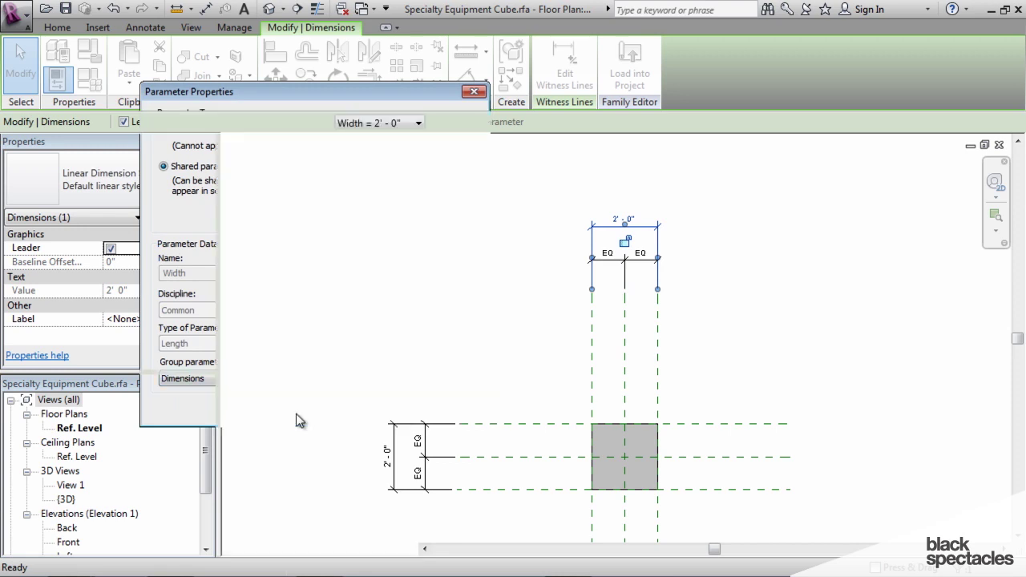
Label the overall vertical dimension beside the cube with the shared parameter Length, as a type parameter under Dimensions.
click(394, 447)
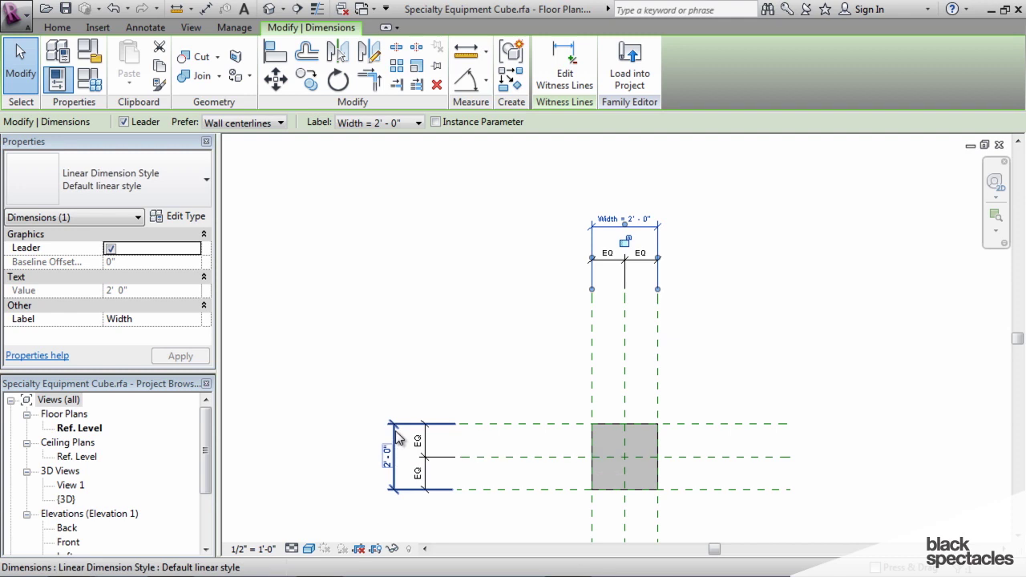
click(373, 124)
click(377, 147)
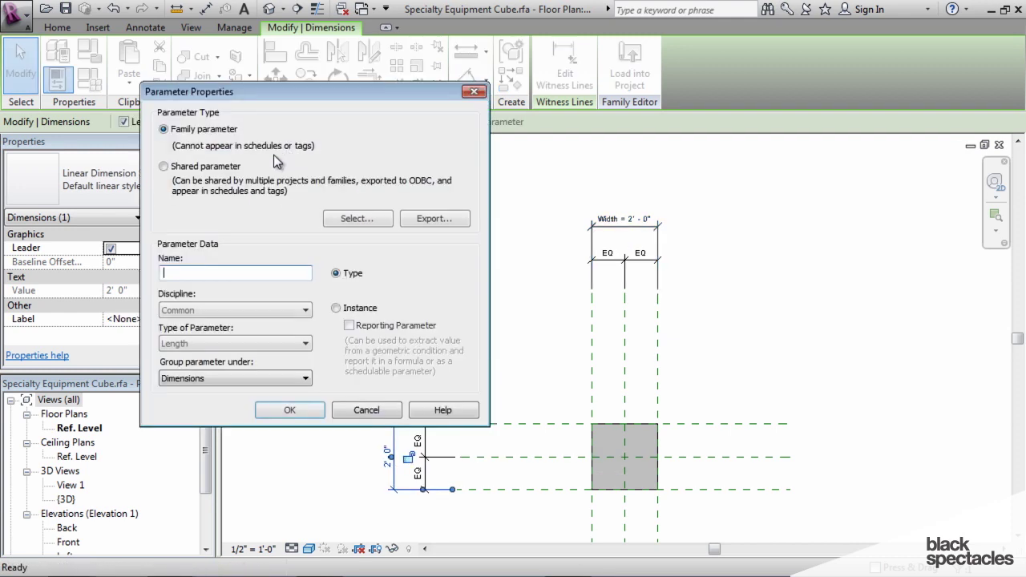
click(164, 166)
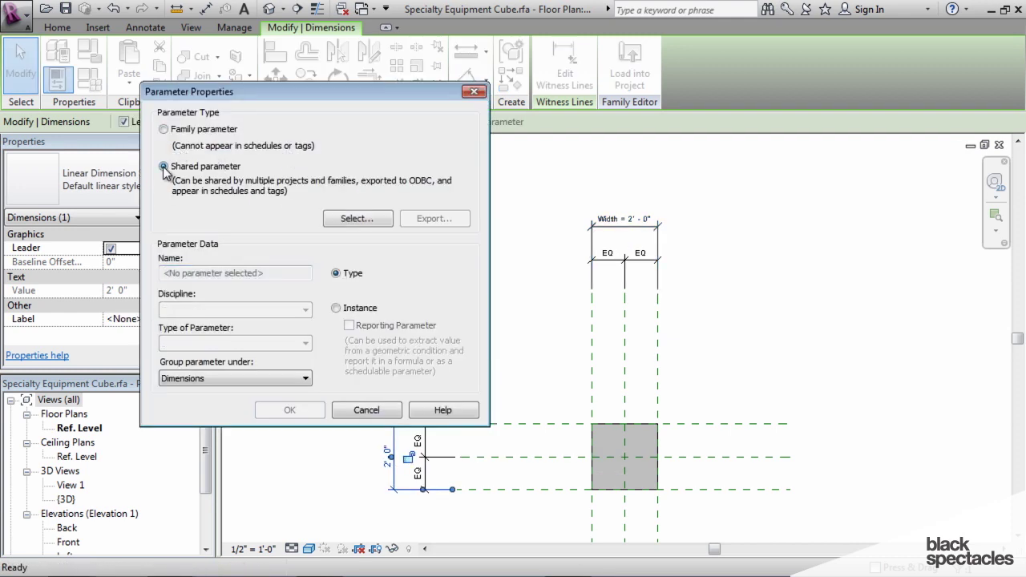
click(377, 215)
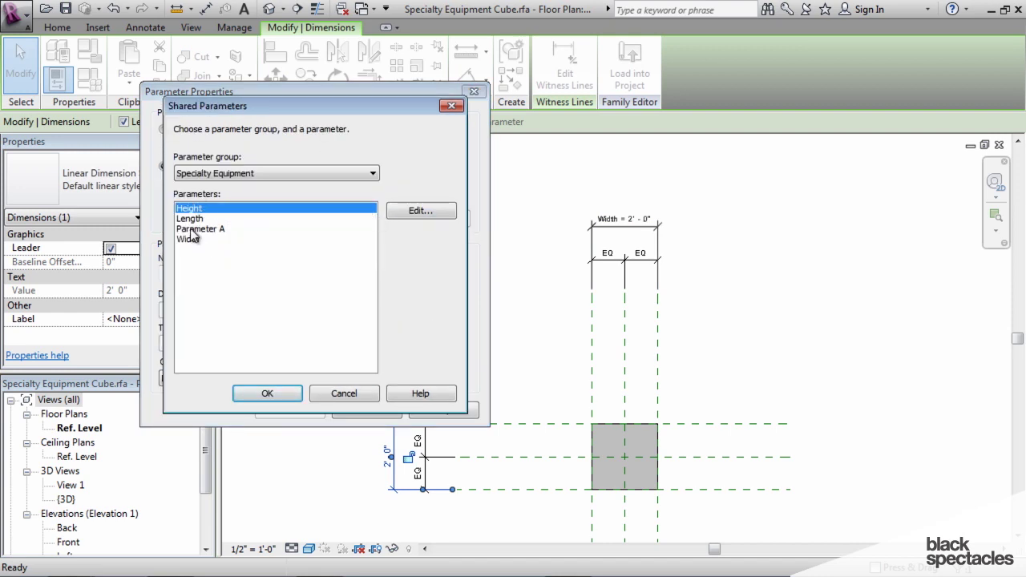
click(191, 219)
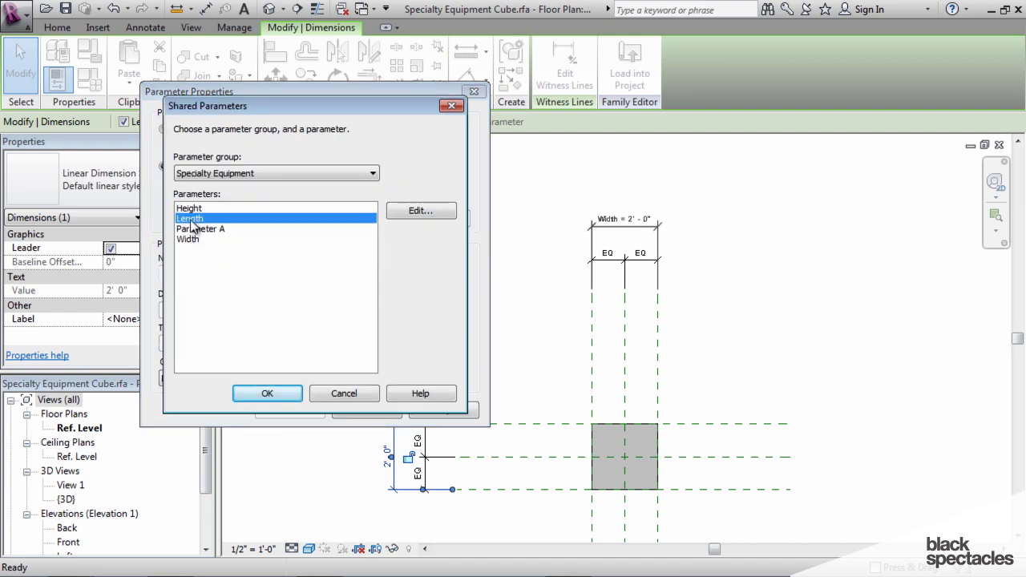
click(282, 392)
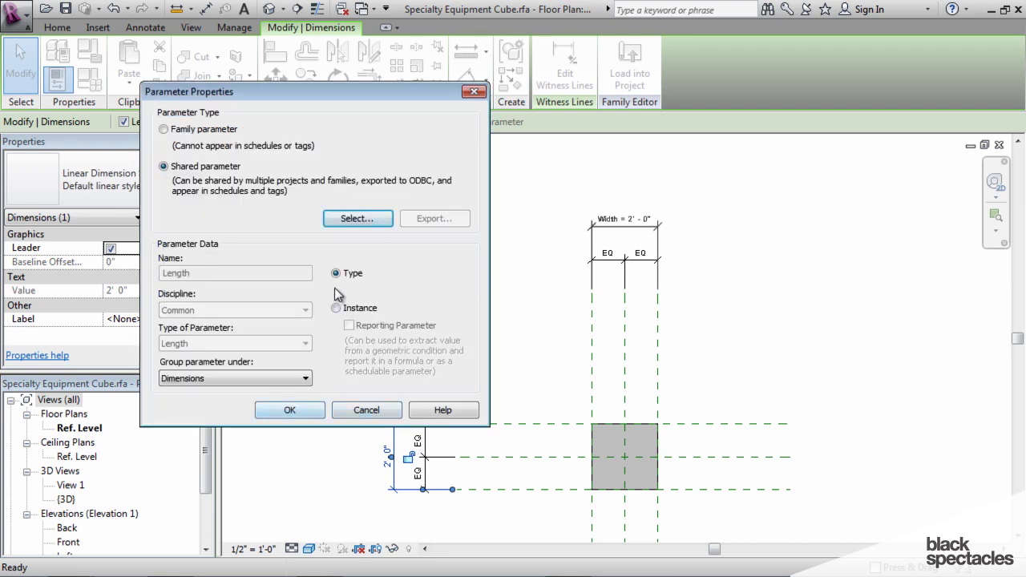
click(282, 408)
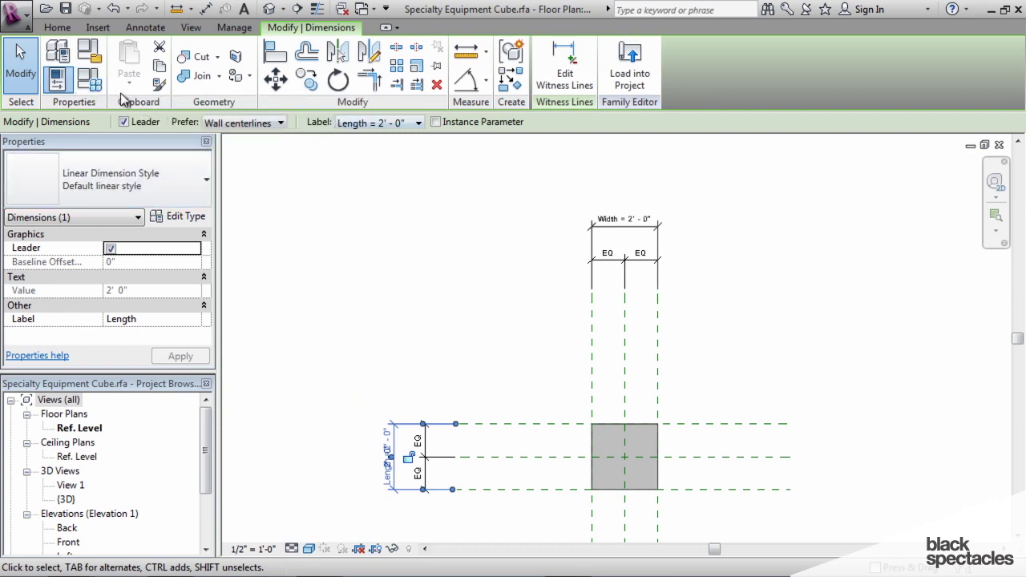
Add a new family parameter based on the shared parameter Parameter A from the Specialty Equipment group.
click(89, 81)
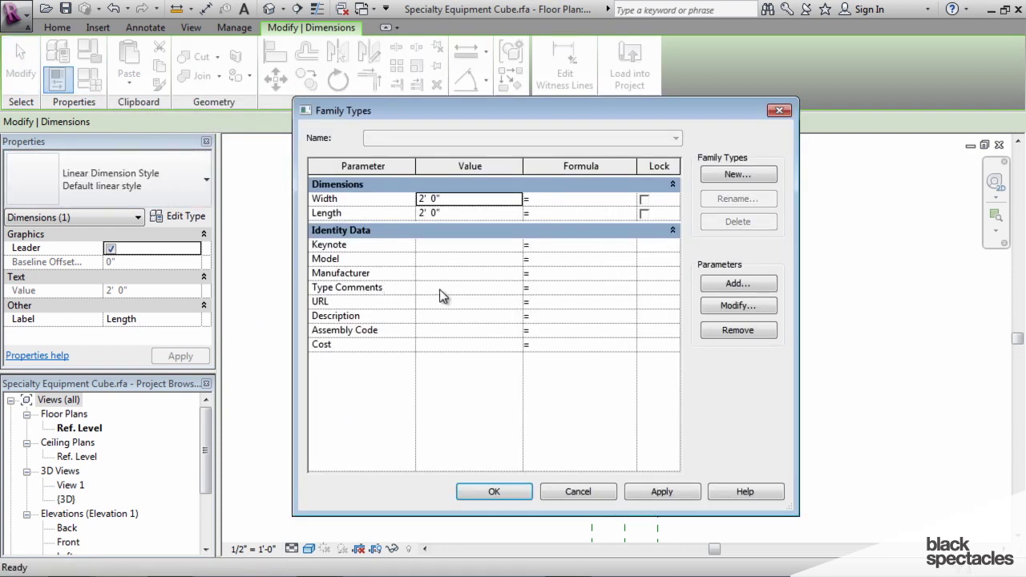
drag(428, 109, 434, 129)
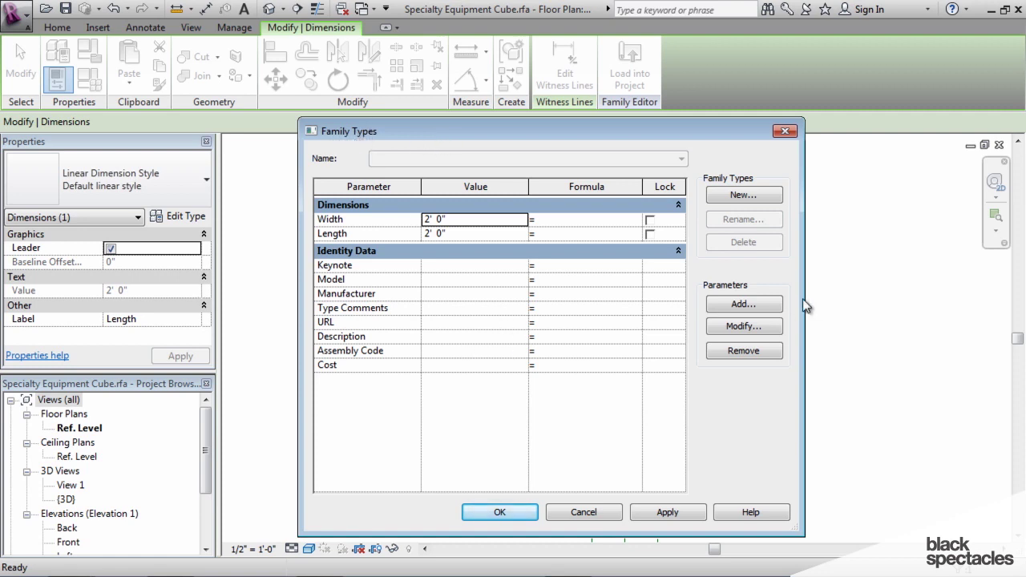
click(739, 307)
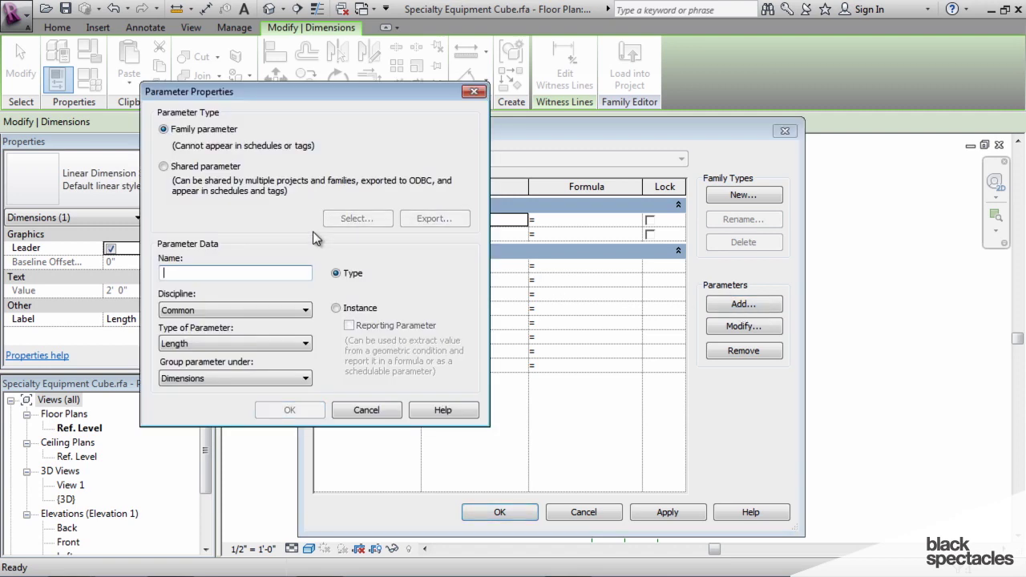
click(165, 167)
click(357, 218)
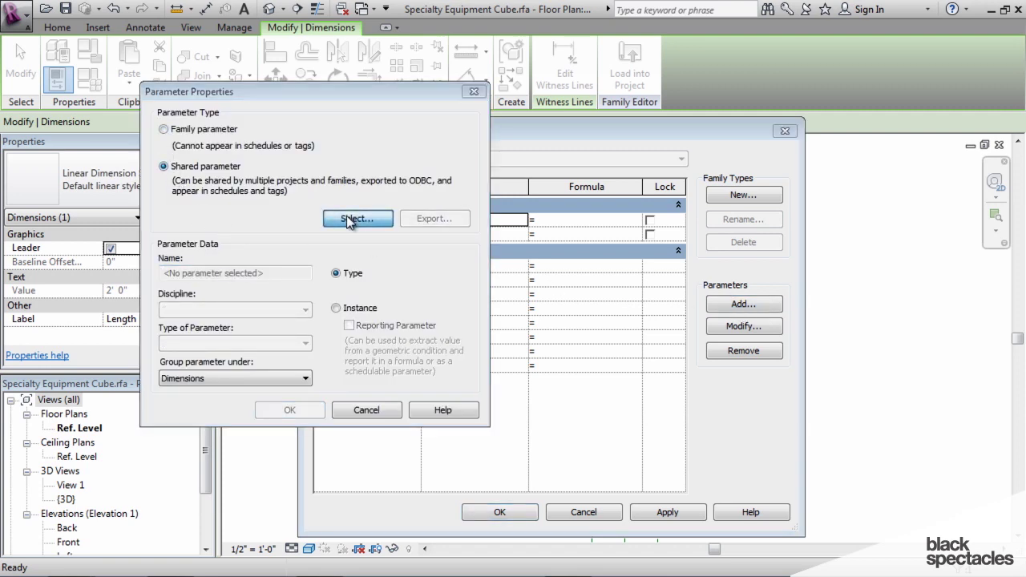
click(213, 230)
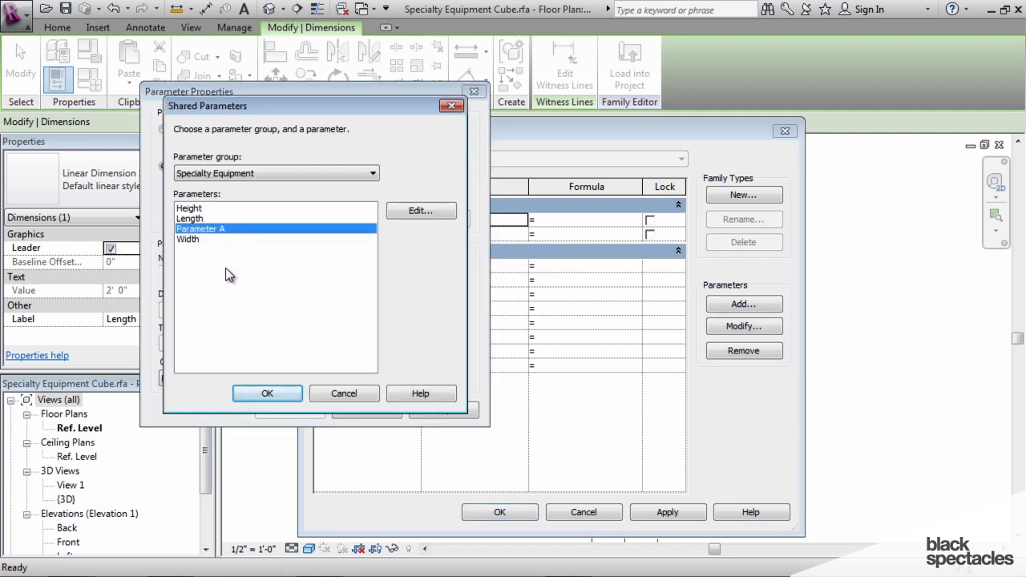
click(267, 394)
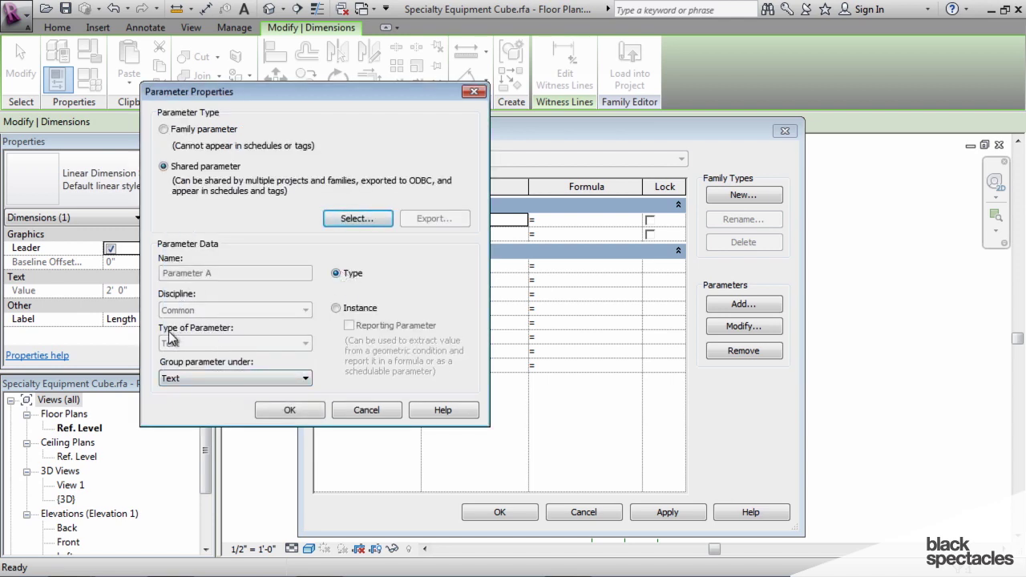
Group Parameter A under Identity Data as a type parameter and accept the family types.
click(290, 381)
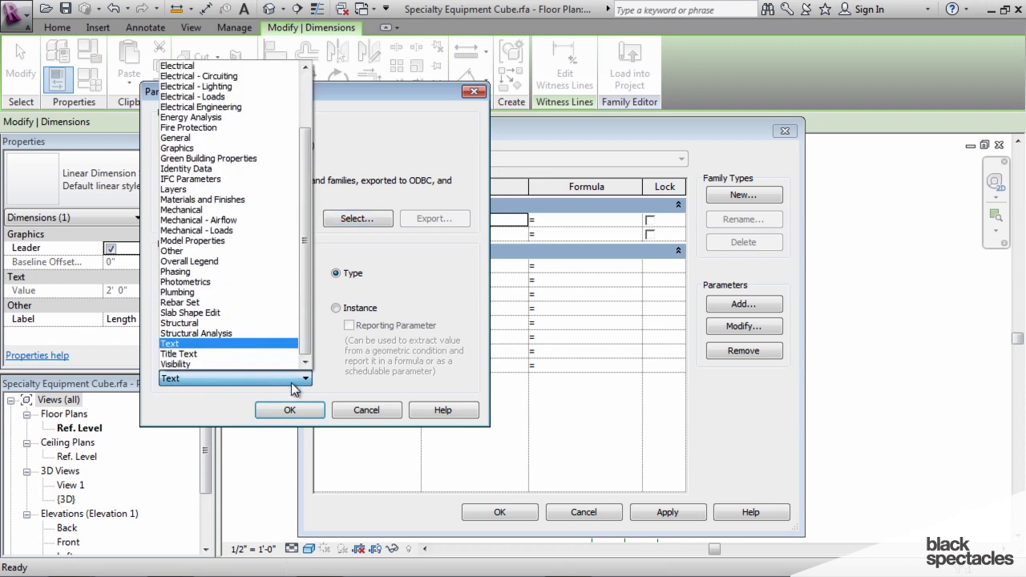
drag(300, 304, 303, 264)
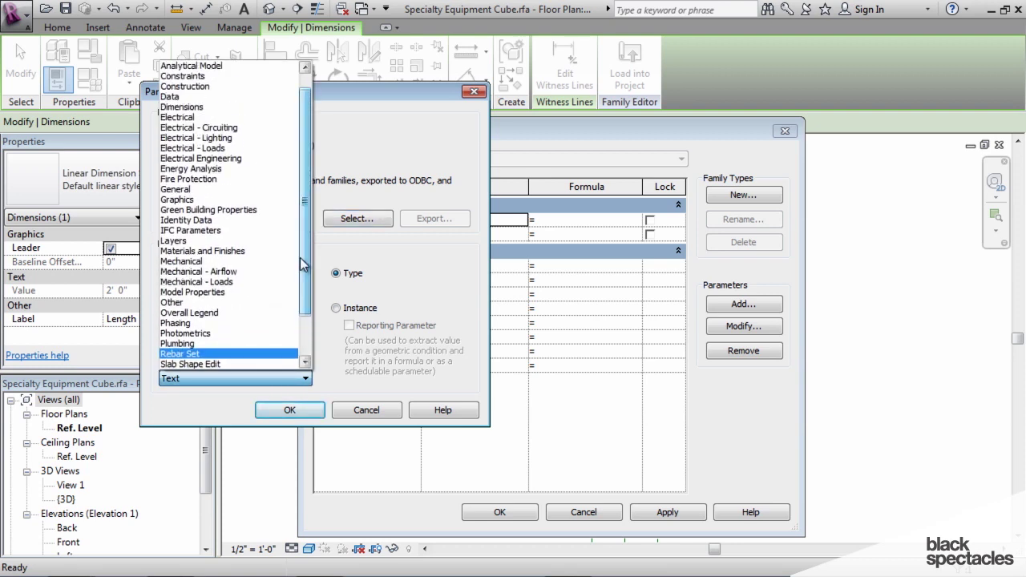
click(192, 219)
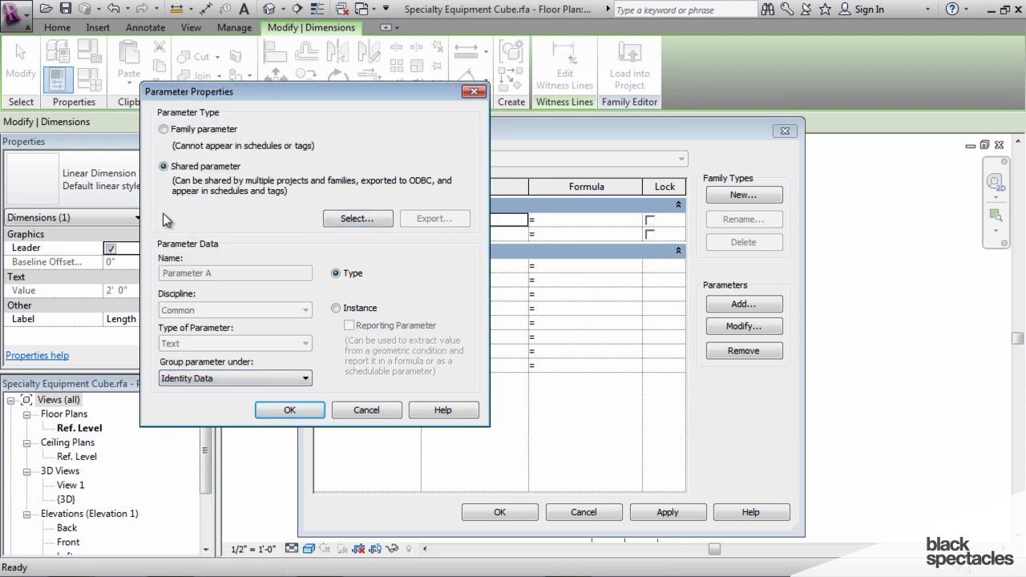
click(295, 411)
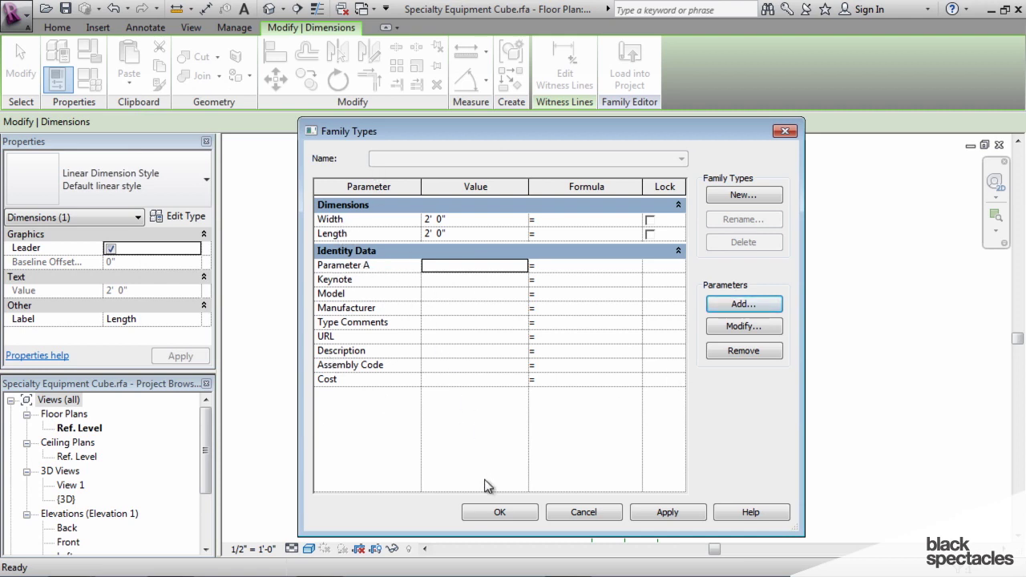
click(500, 510)
click(500, 481)
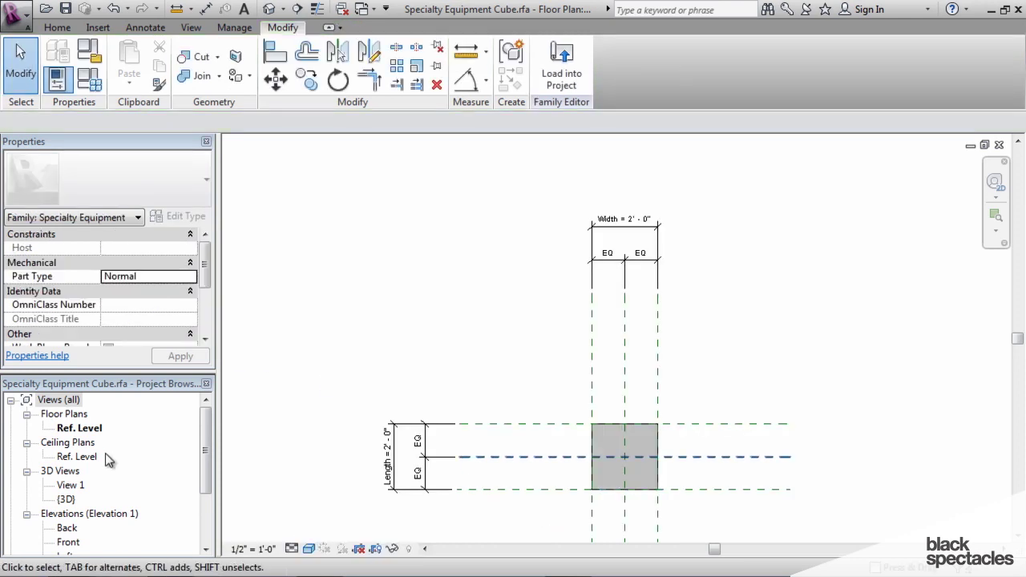
In the Front elevation, label the cube's vertical dimension with the shared parameter Height, as a type parameter under Dimensions.
drag(205, 450, 182, 483)
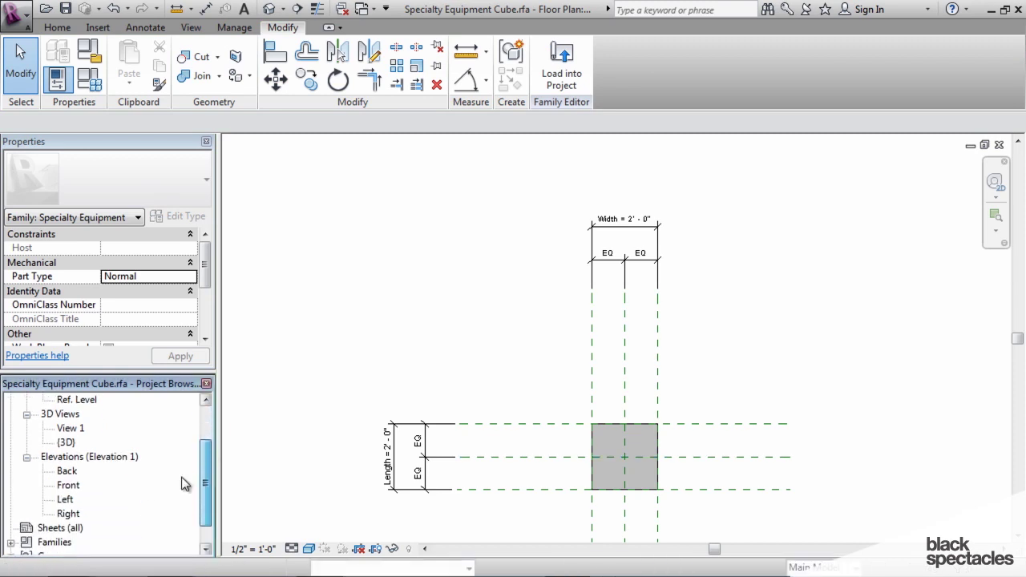
double_click(67, 486)
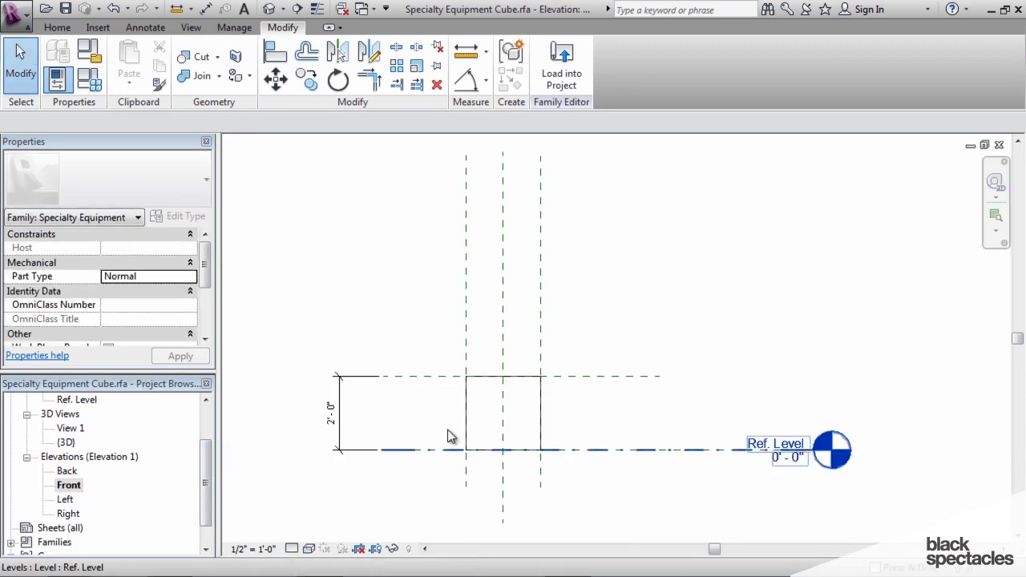
click(337, 396)
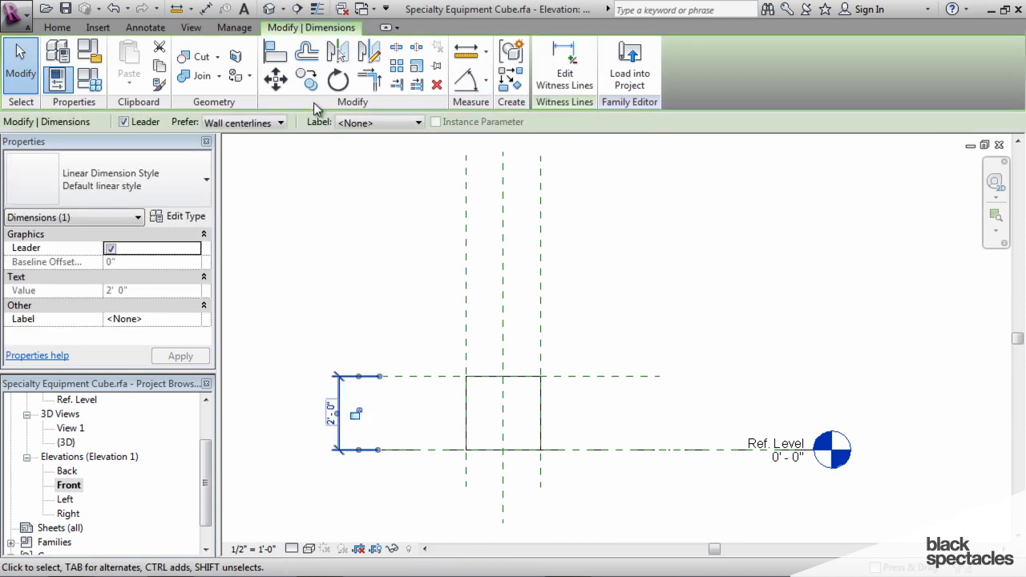
click(412, 124)
click(388, 150)
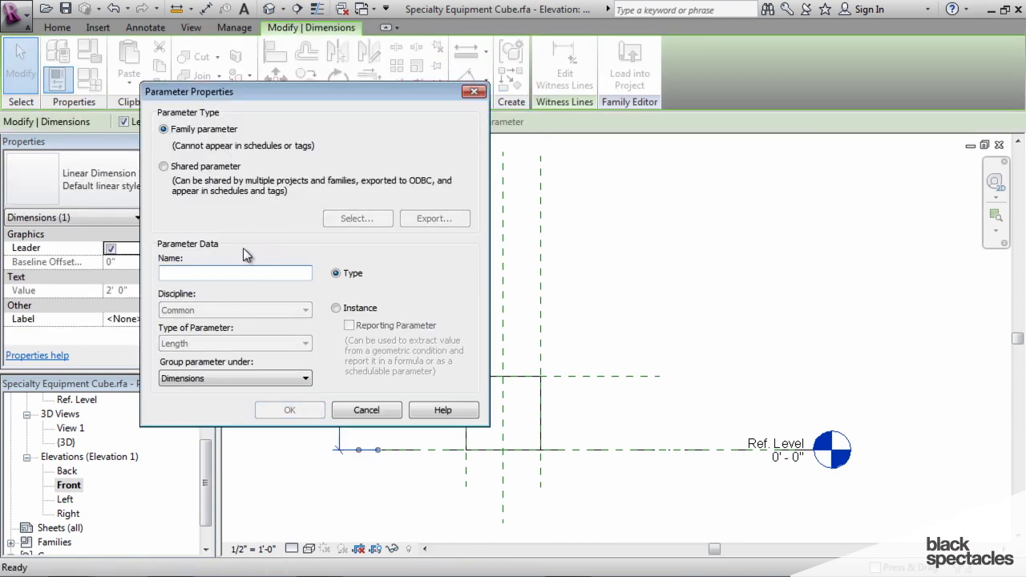
click(164, 166)
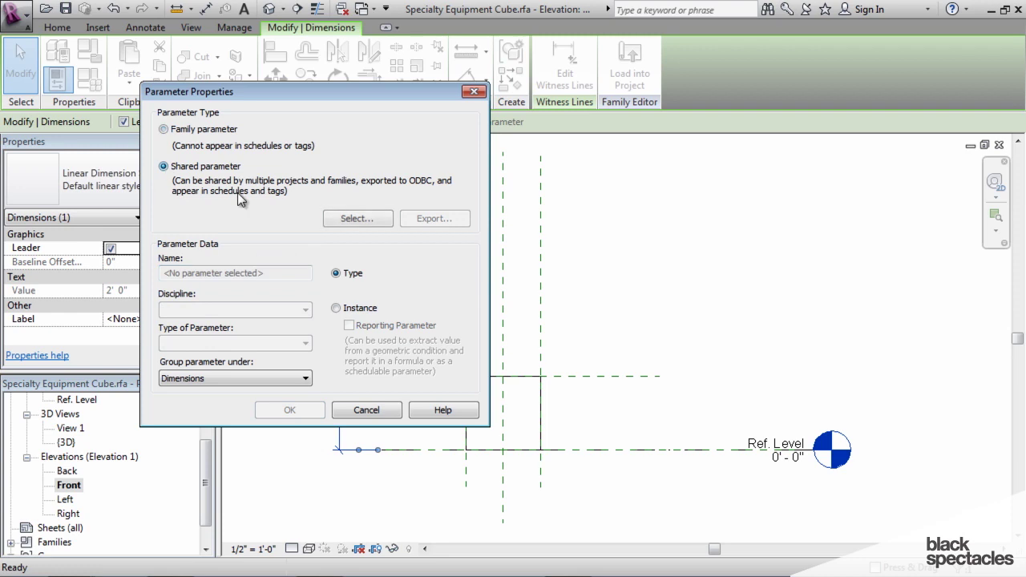
click(357, 218)
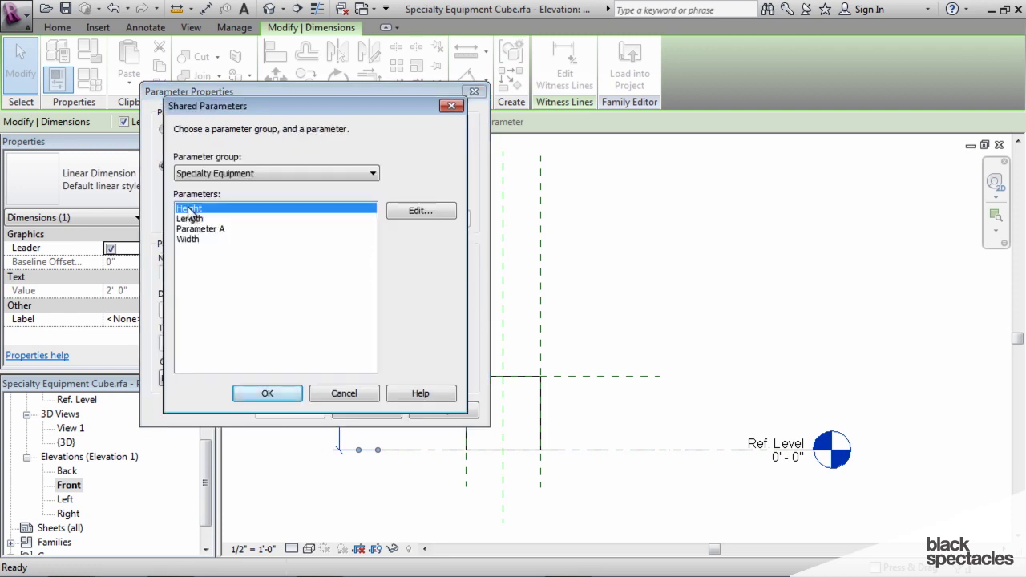
click(268, 392)
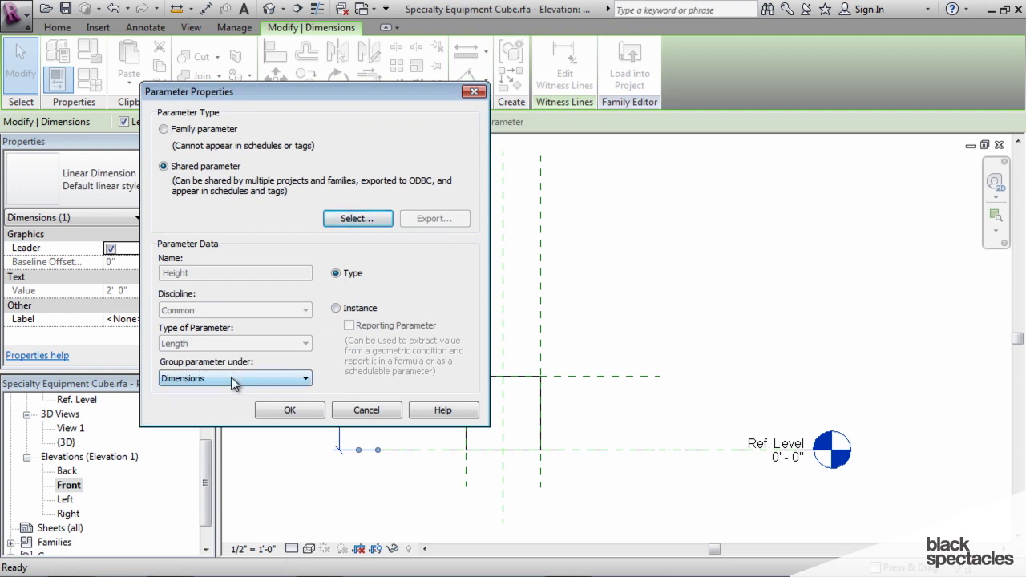
click(285, 412)
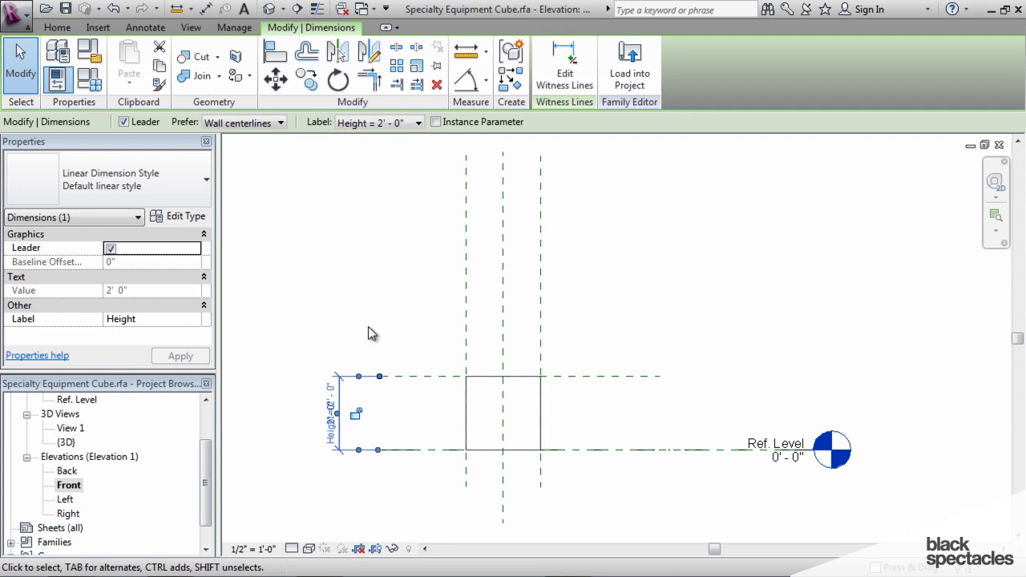
click(367, 333)
Review the family's parameter list and check the Width parameter's type and grouping in its properties.
scroll(373, 400, down, 2)
click(89, 80)
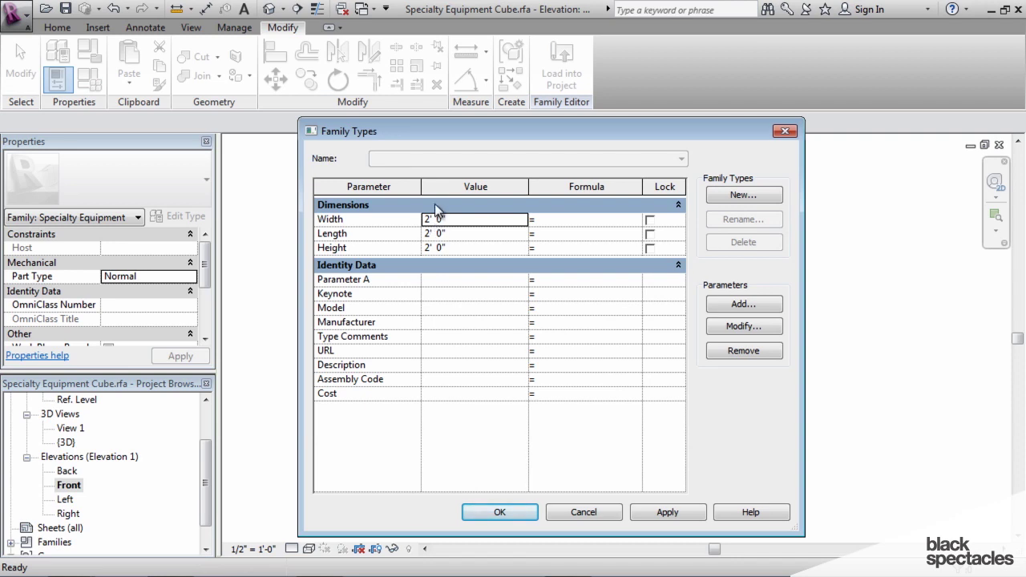
click(378, 220)
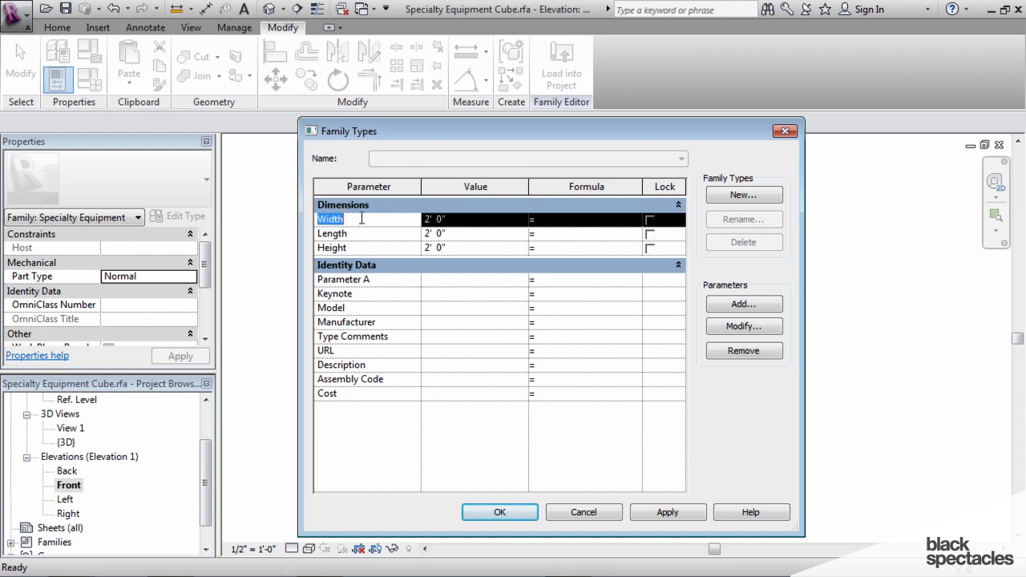
click(751, 328)
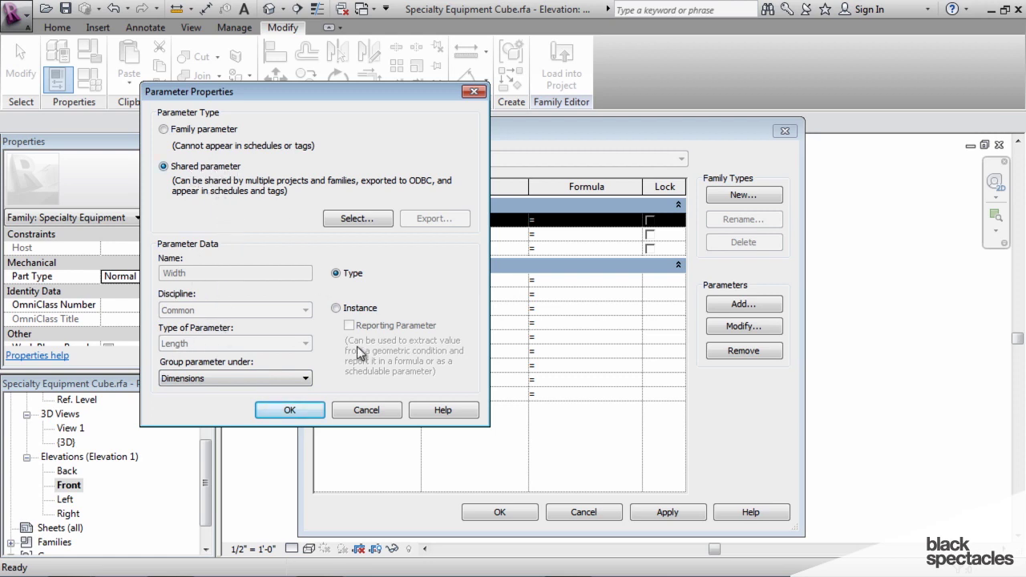
click(289, 410)
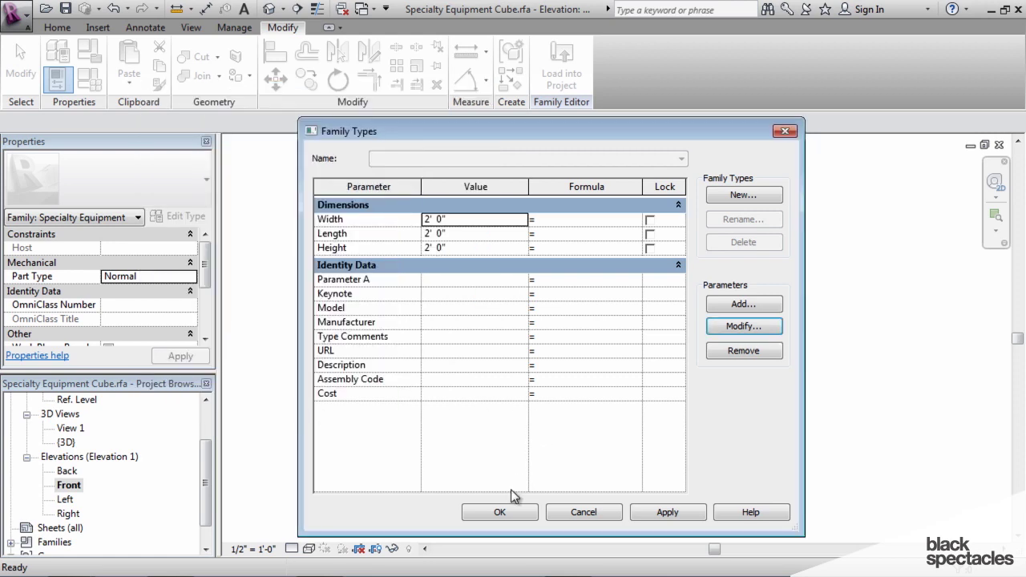
click(501, 512)
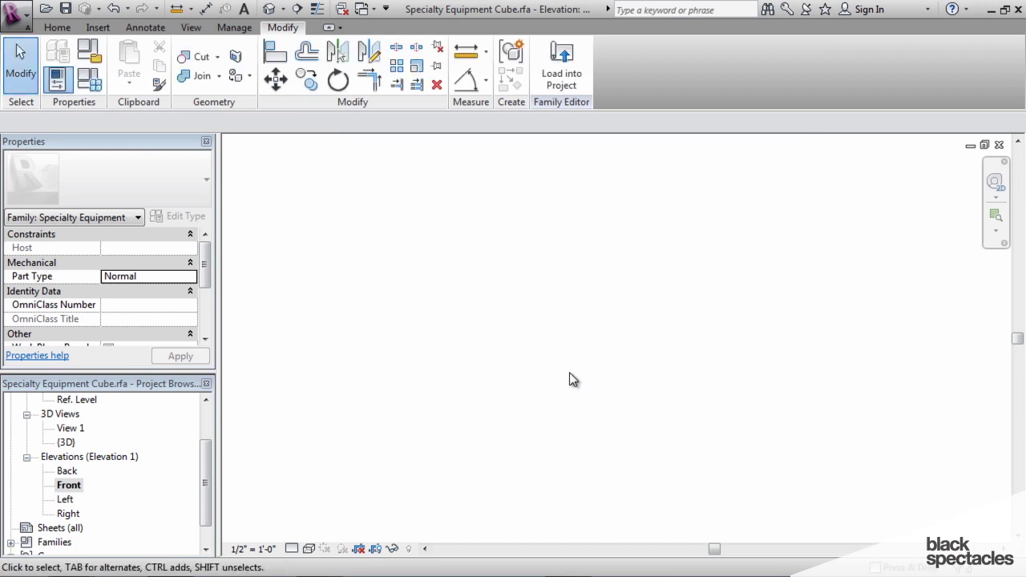
Save the cube family and load it into Project2, overwriting the existing version and its parameter values.
scroll(513, 382, up, 2)
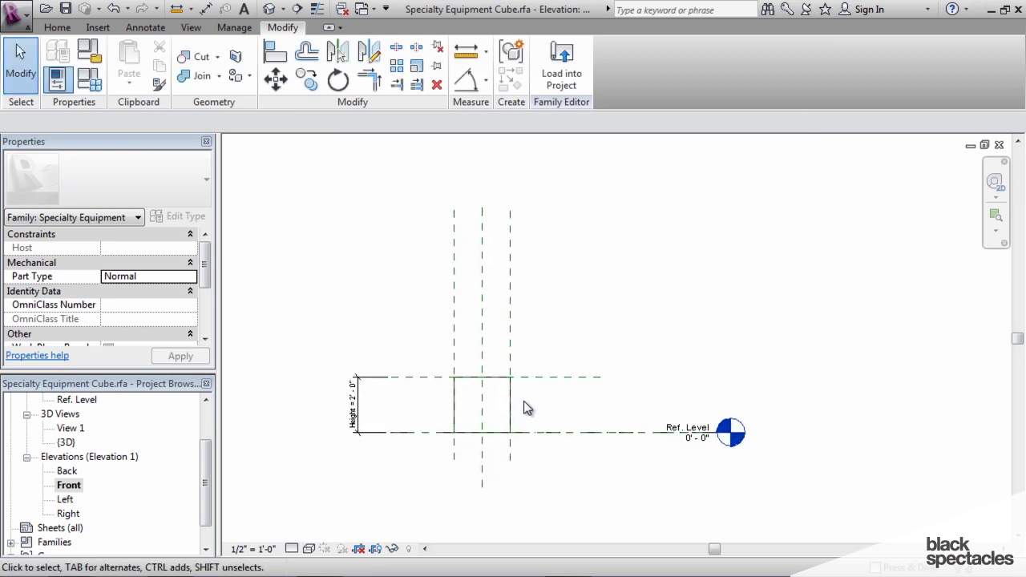
scroll(525, 407, up, 1)
middle_drag(531, 411, 645, 410)
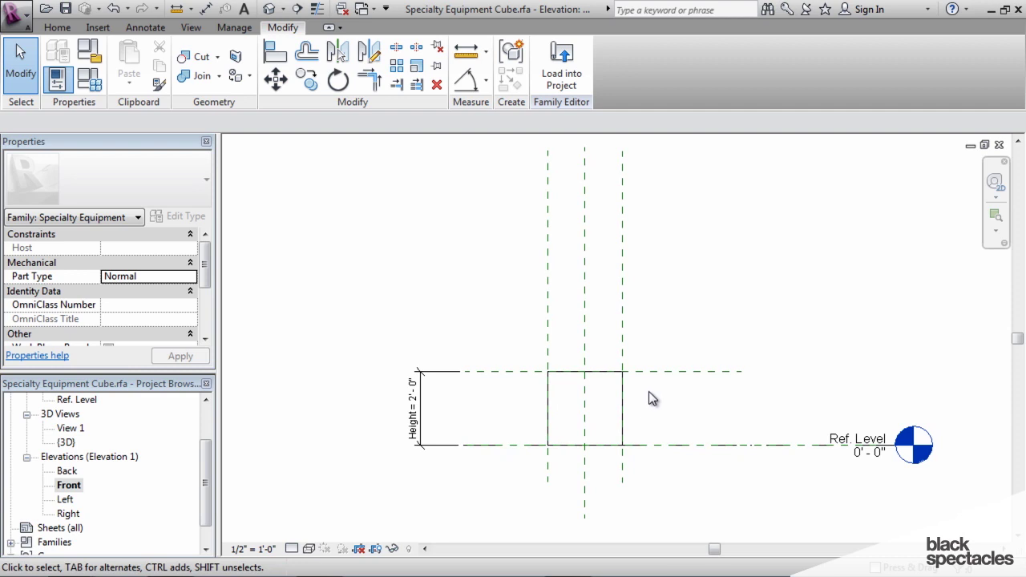
click(584, 329)
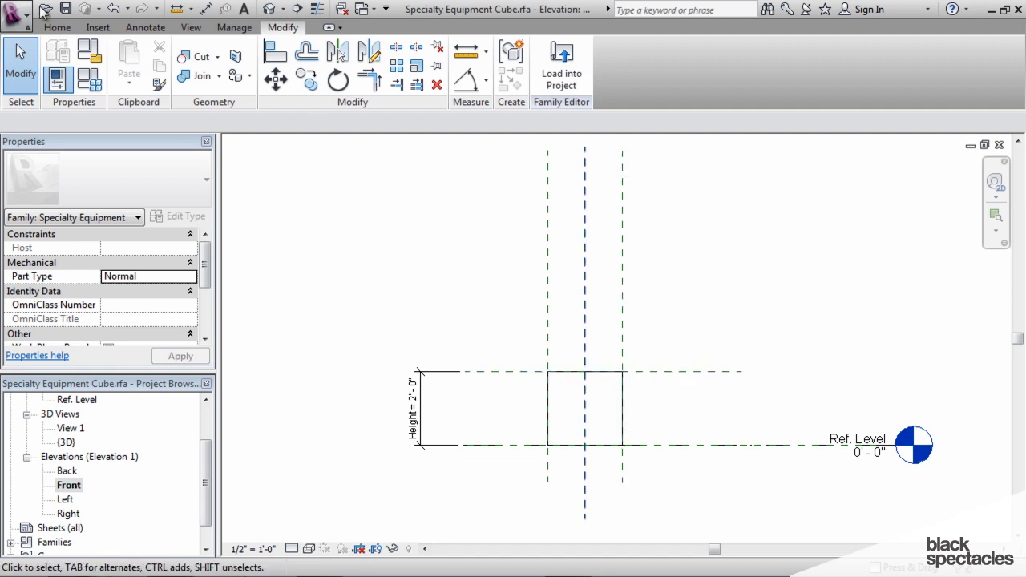
click(66, 9)
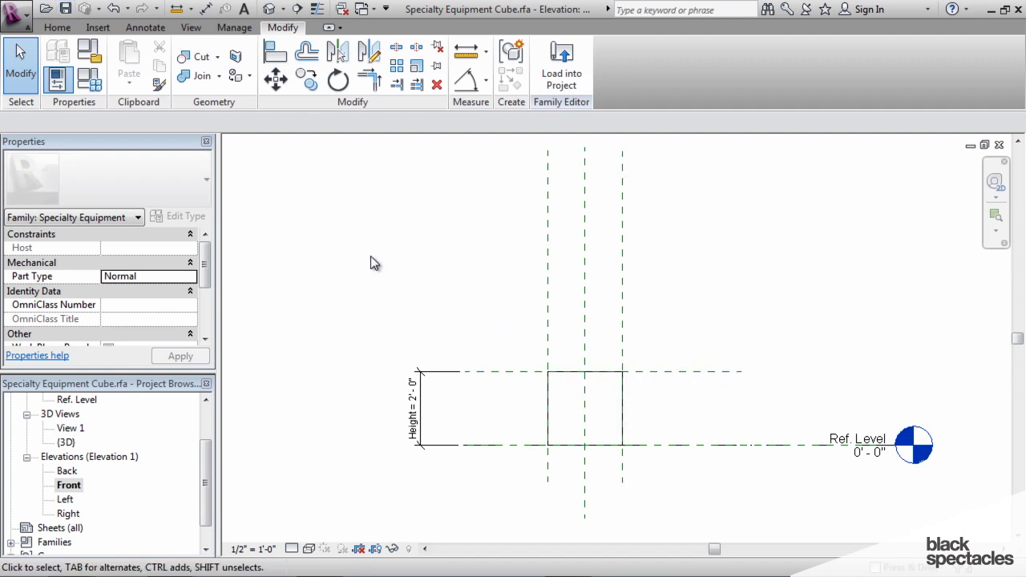
click(565, 79)
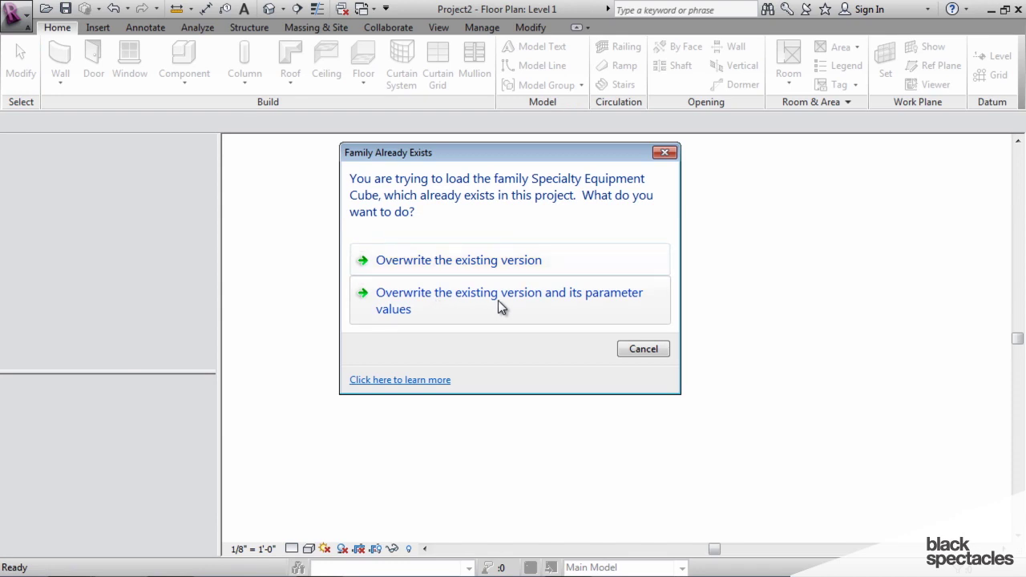
click(465, 301)
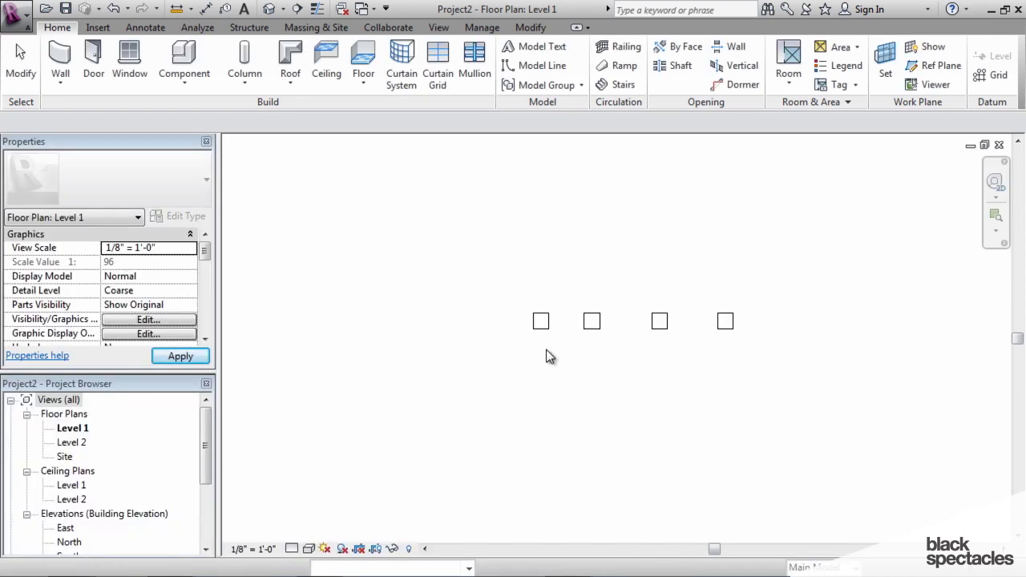
Add the shared parameter Height as a type project parameter under Dimensions, assigned to the Specialty Equipment category.
middle_drag(538, 337, 501, 315)
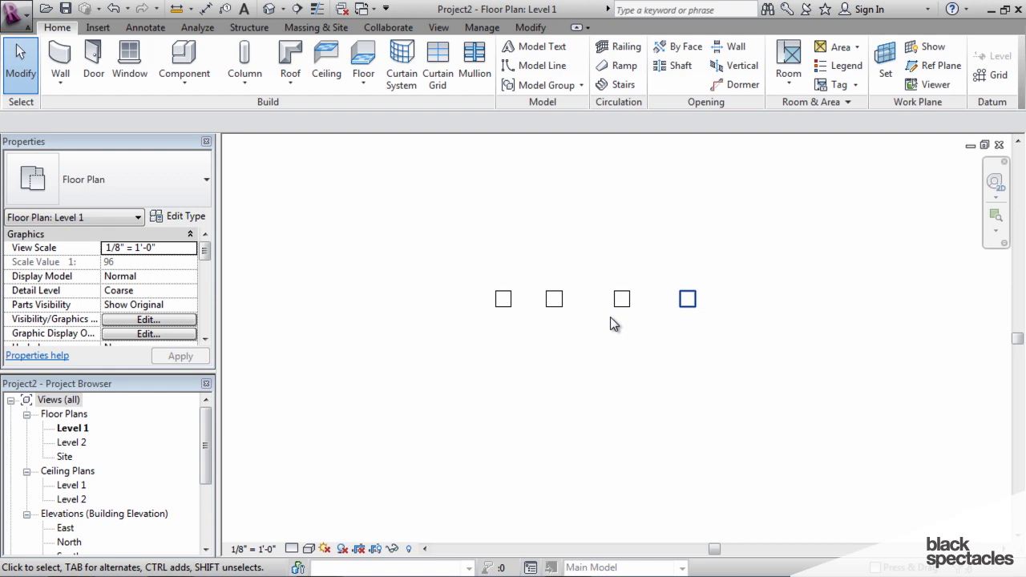
click(478, 28)
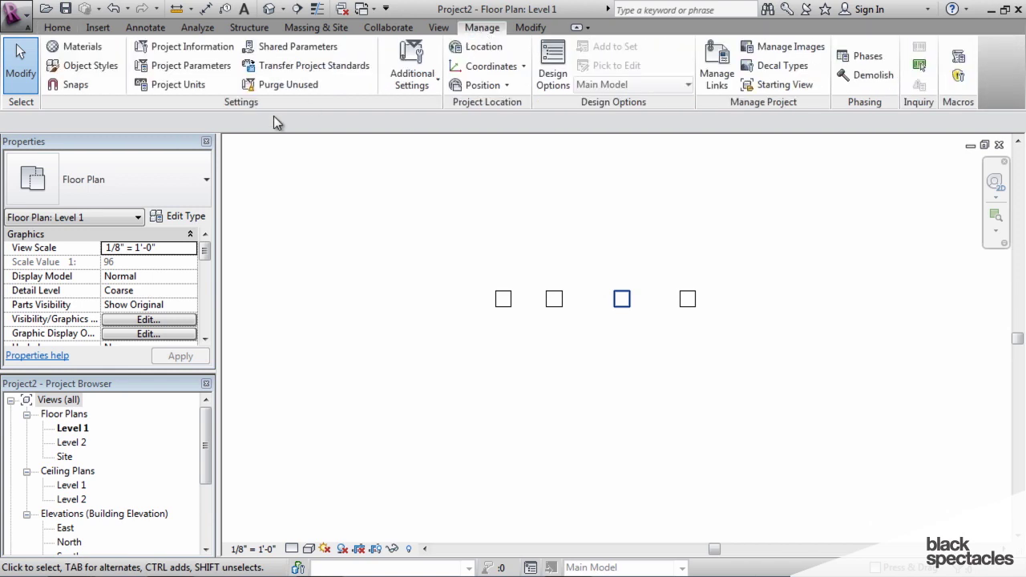
click(170, 72)
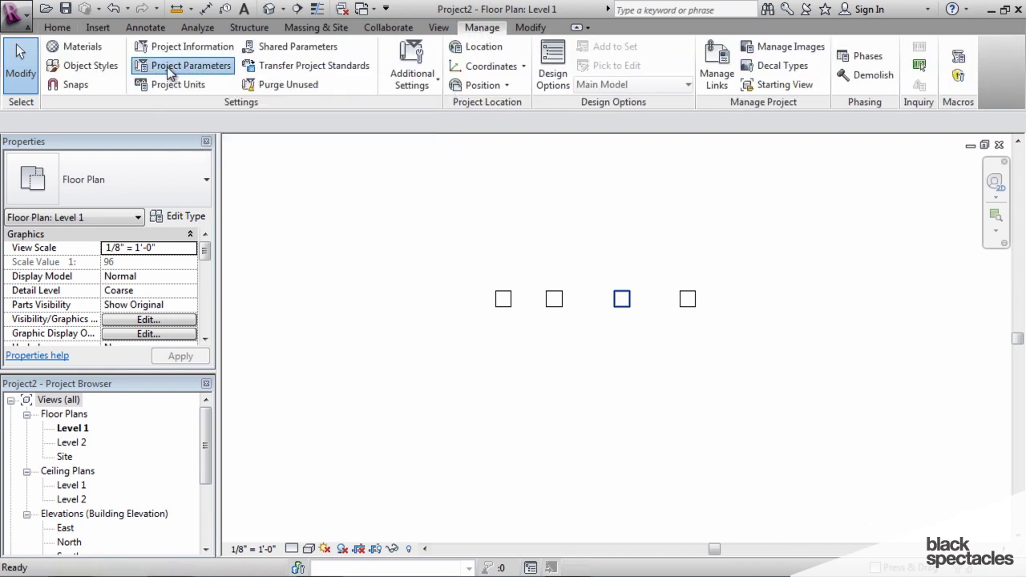
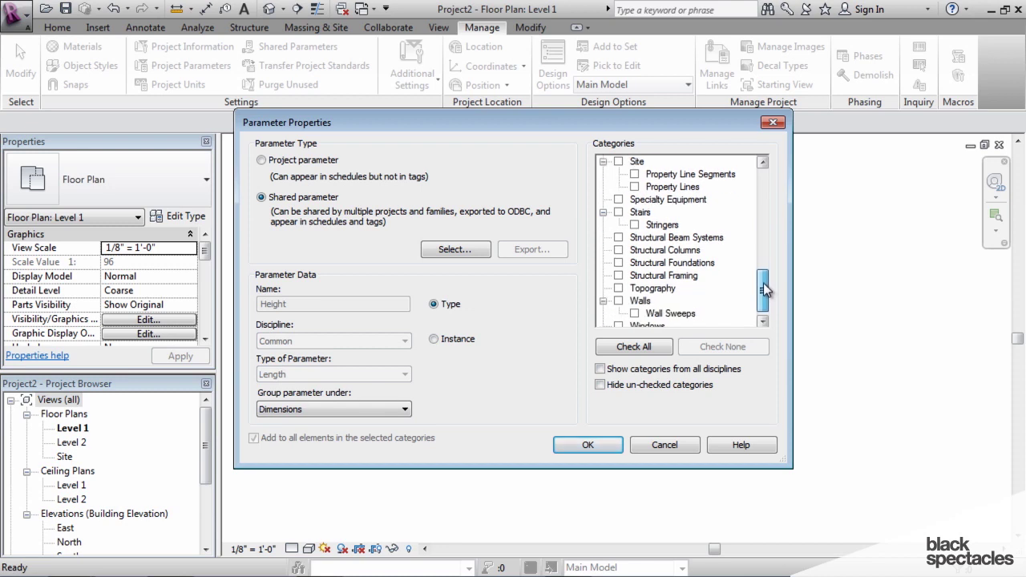
click(668, 199)
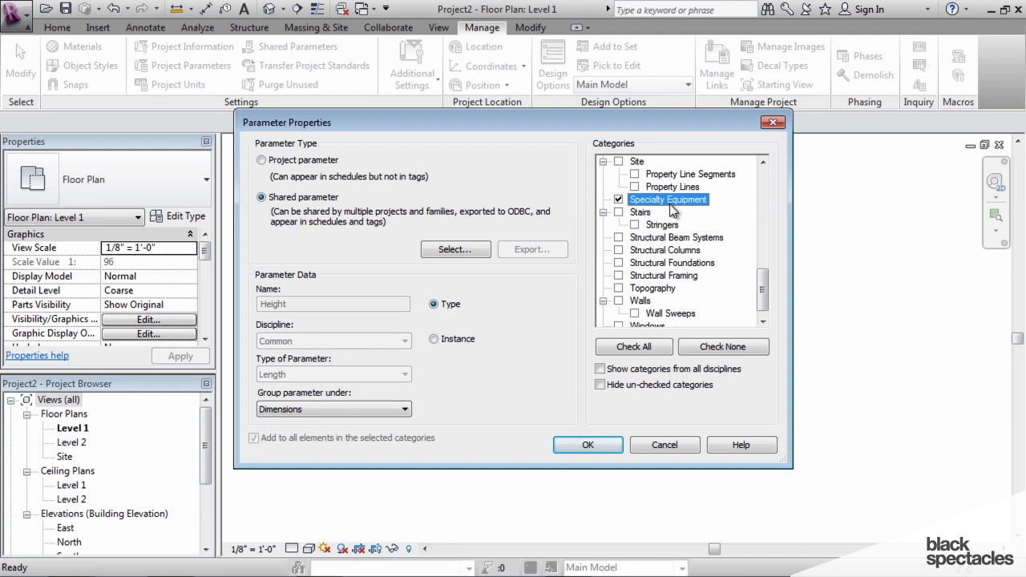
click(587, 445)
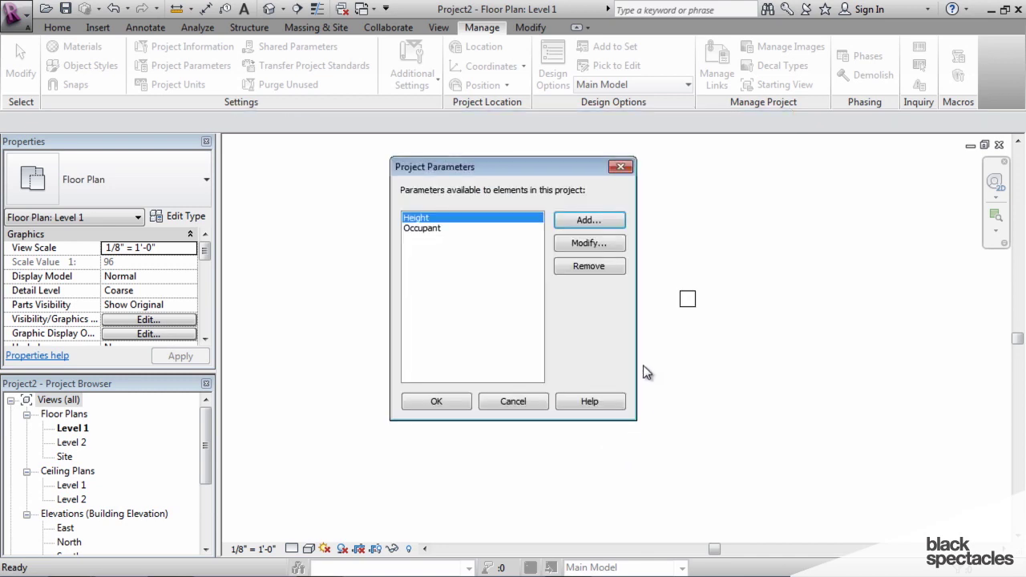
Add the shared parameter Length as a type project parameter under Dimensions for the Specialty Equipment category.
click(583, 219)
click(262, 197)
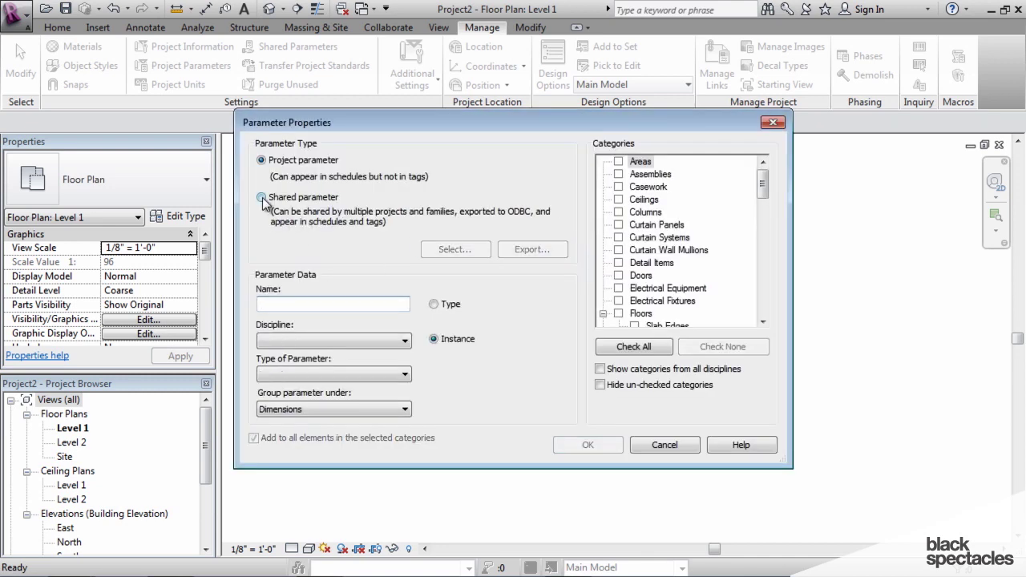
click(454, 249)
click(394, 253)
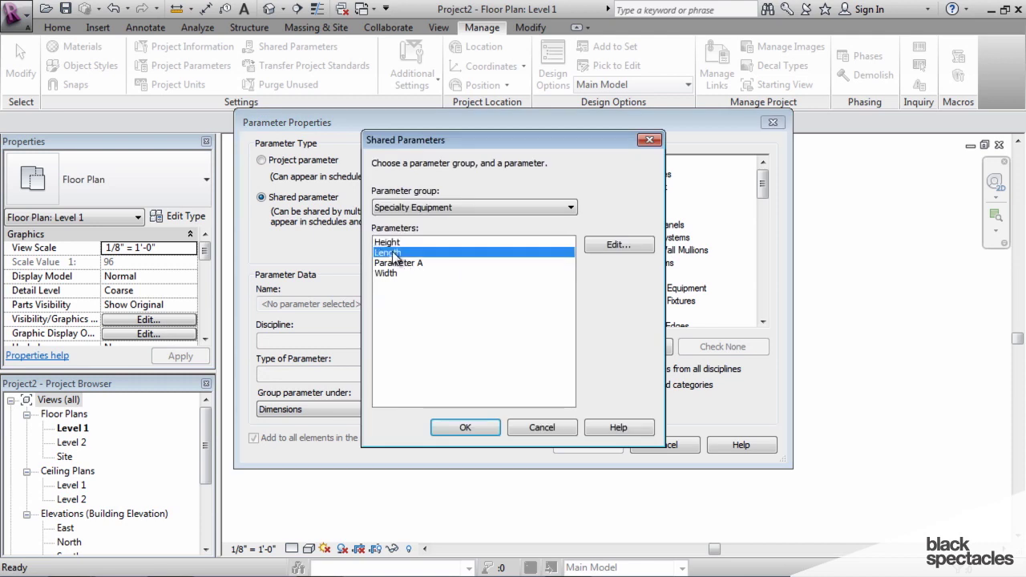
click(465, 427)
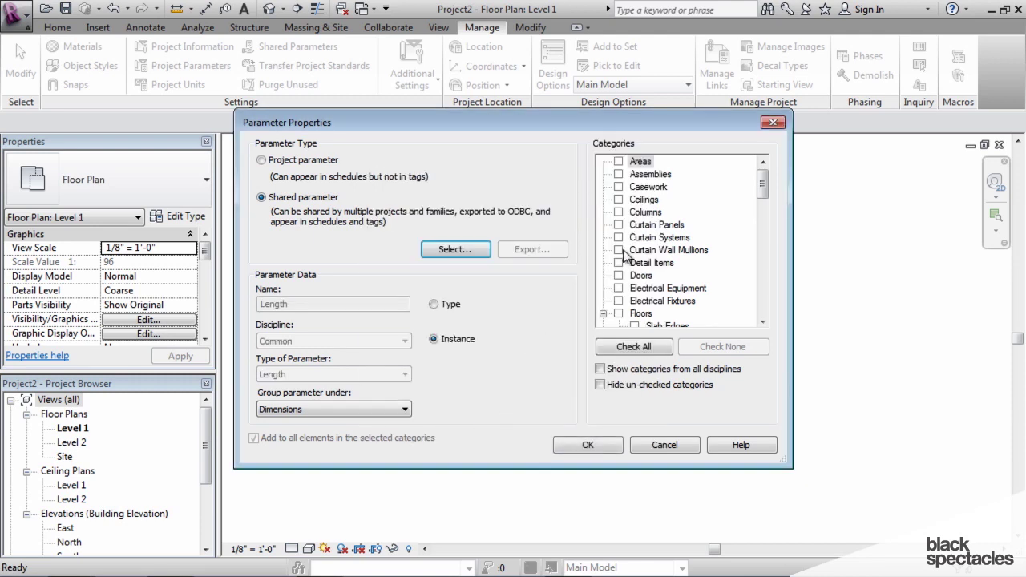
click(437, 303)
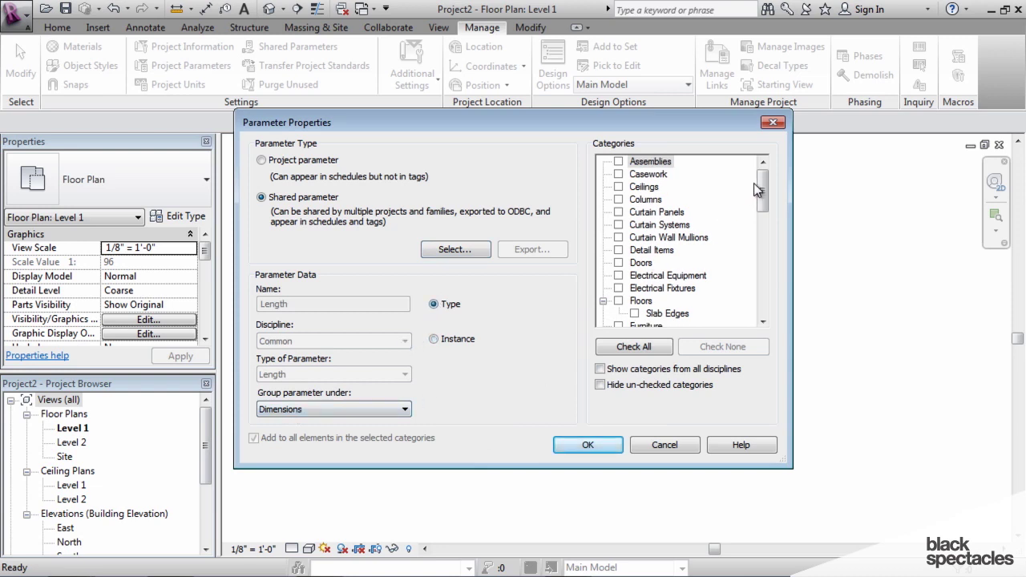
drag(762, 191, 764, 275)
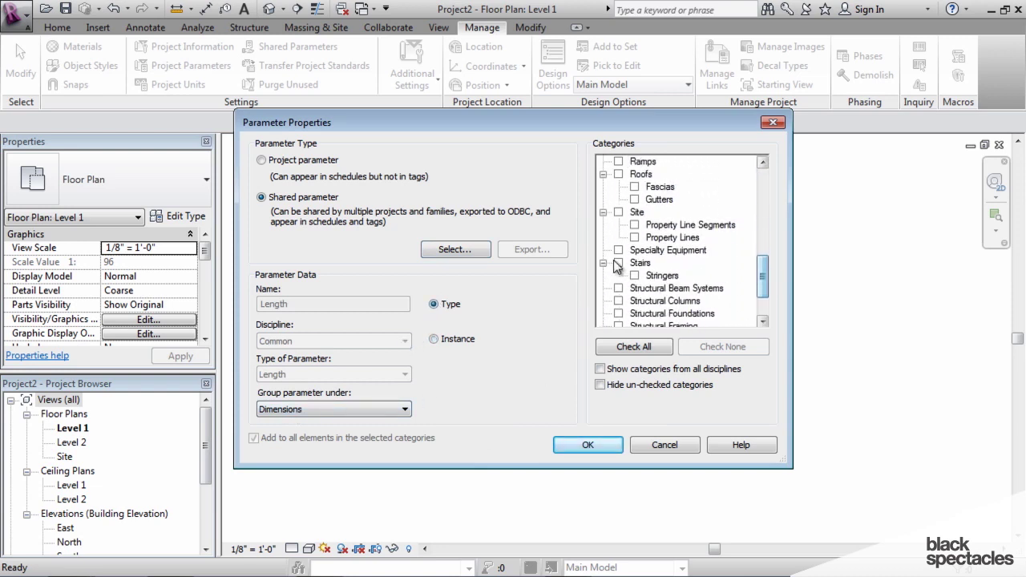
click(618, 250)
click(590, 440)
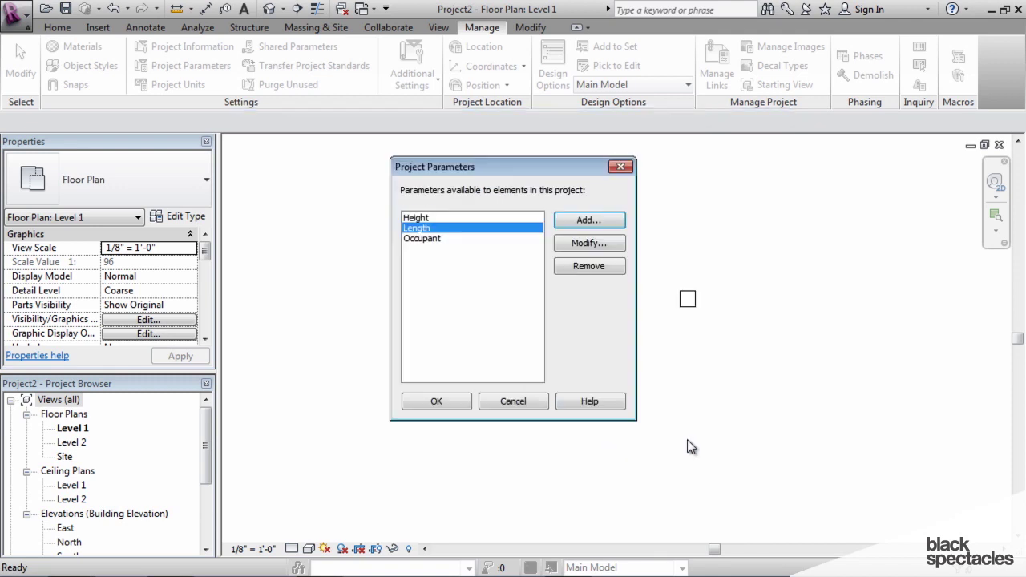
Add the shared parameter Parameter A as an instance project parameter grouped under Identity Data for the Specialty Equipment category.
click(588, 222)
click(262, 198)
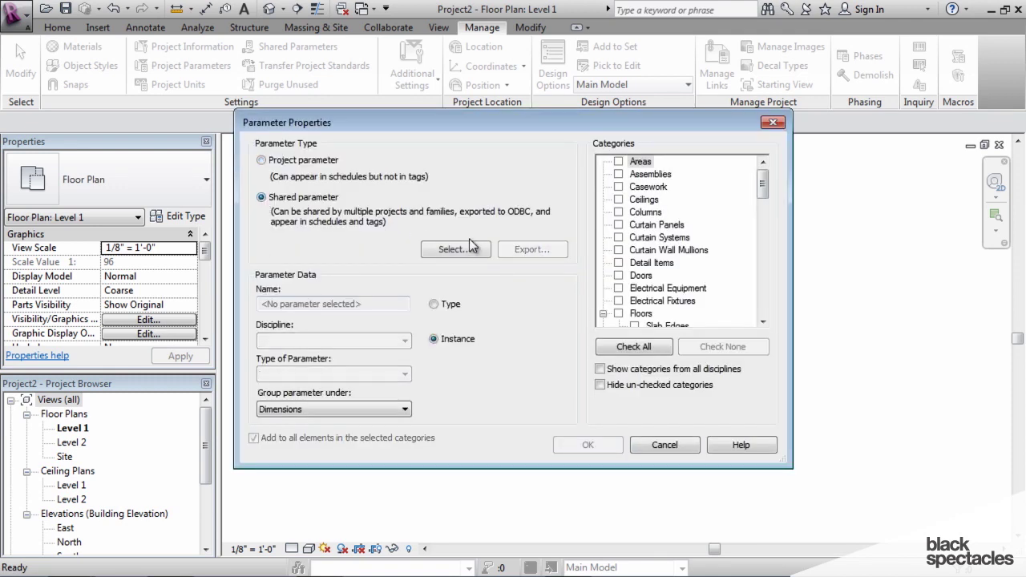
click(454, 249)
click(401, 263)
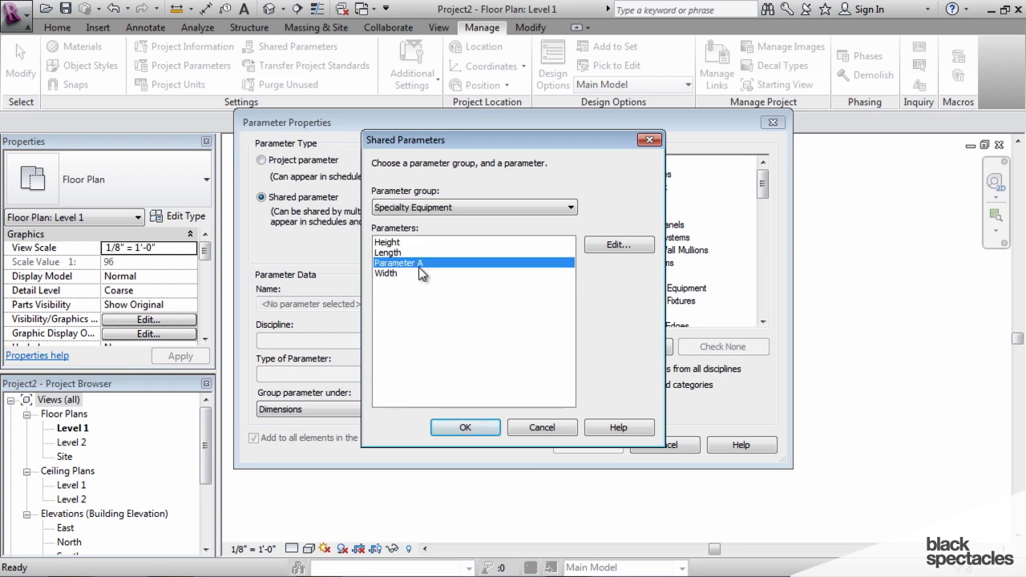
click(467, 426)
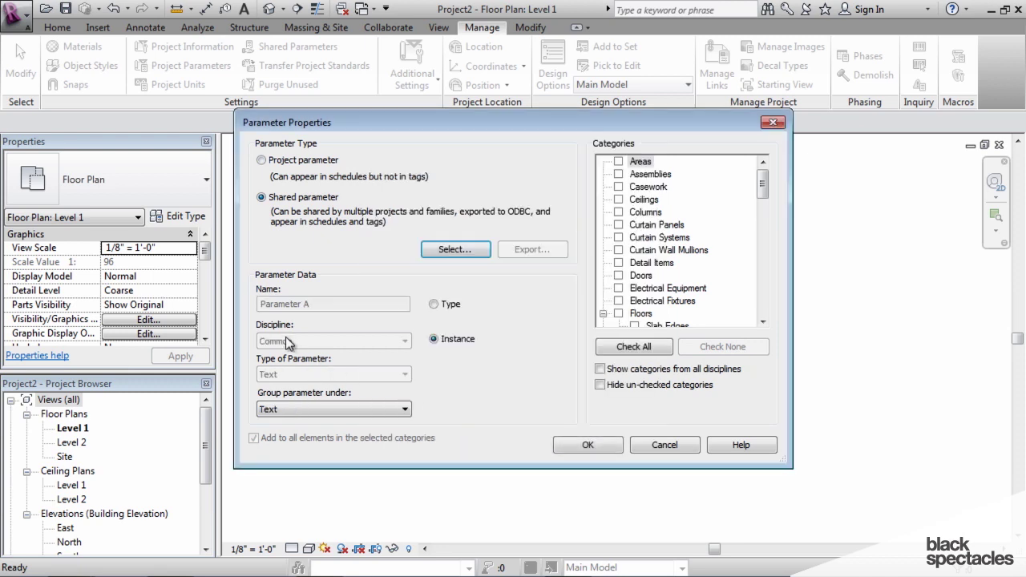
click(433, 304)
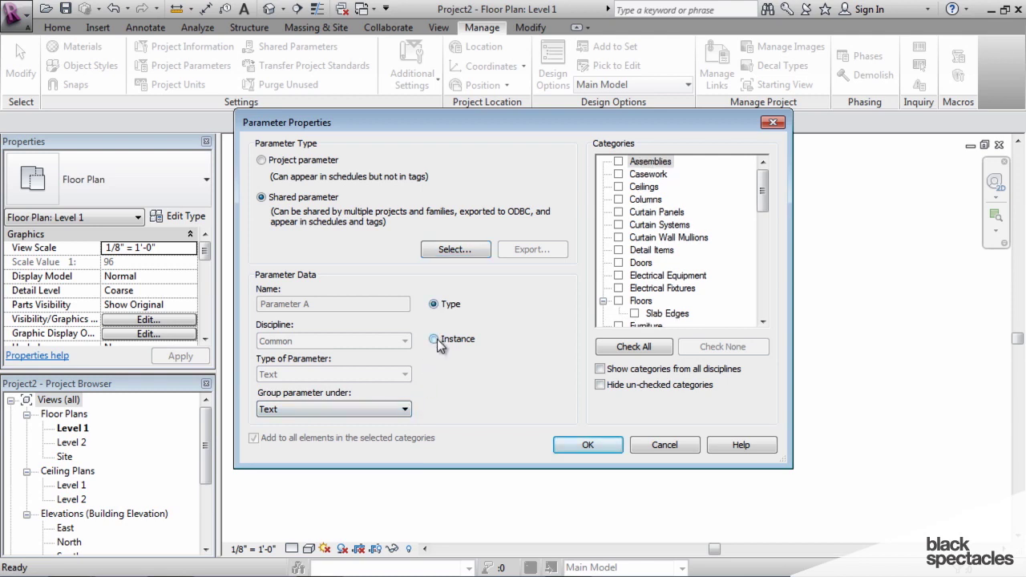
click(435, 339)
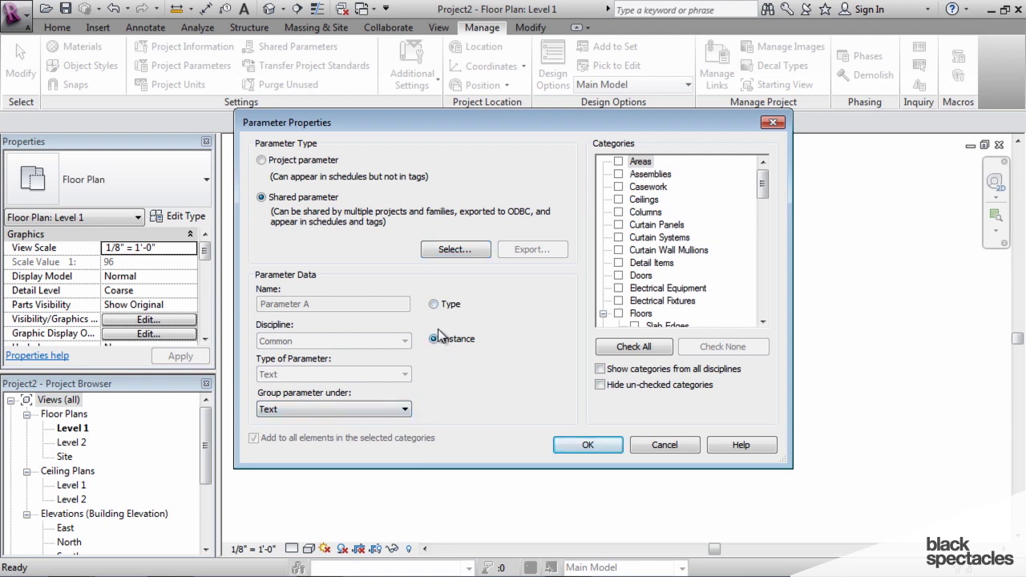
click(406, 409)
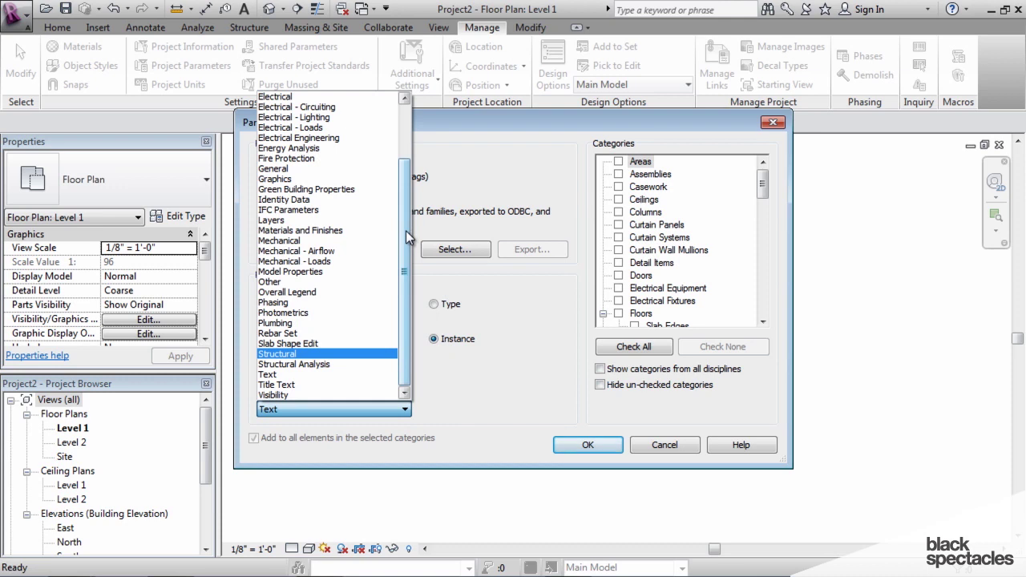
scroll(405, 231, up, 1)
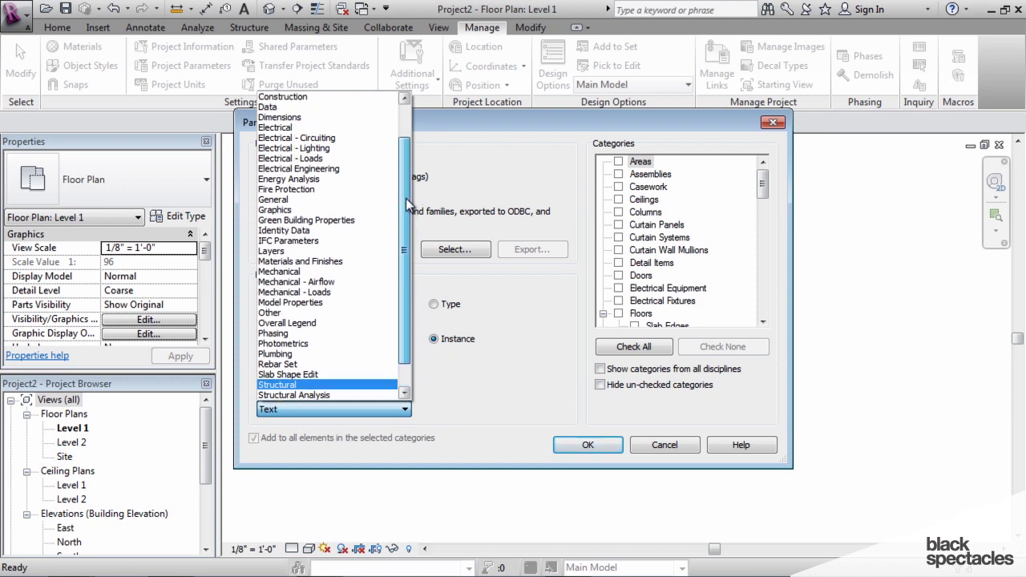
click(290, 230)
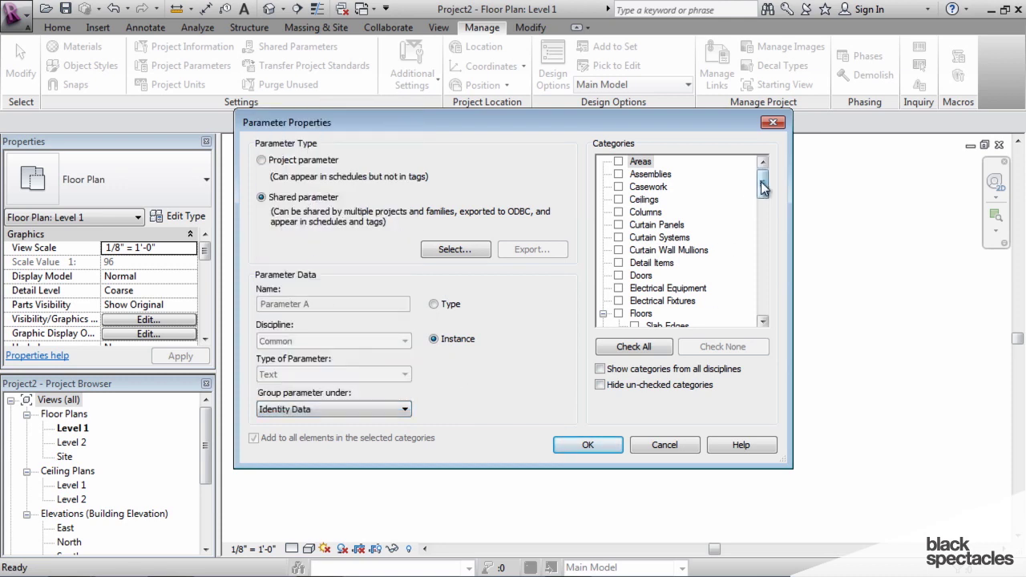
drag(763, 187, 765, 281)
click(620, 276)
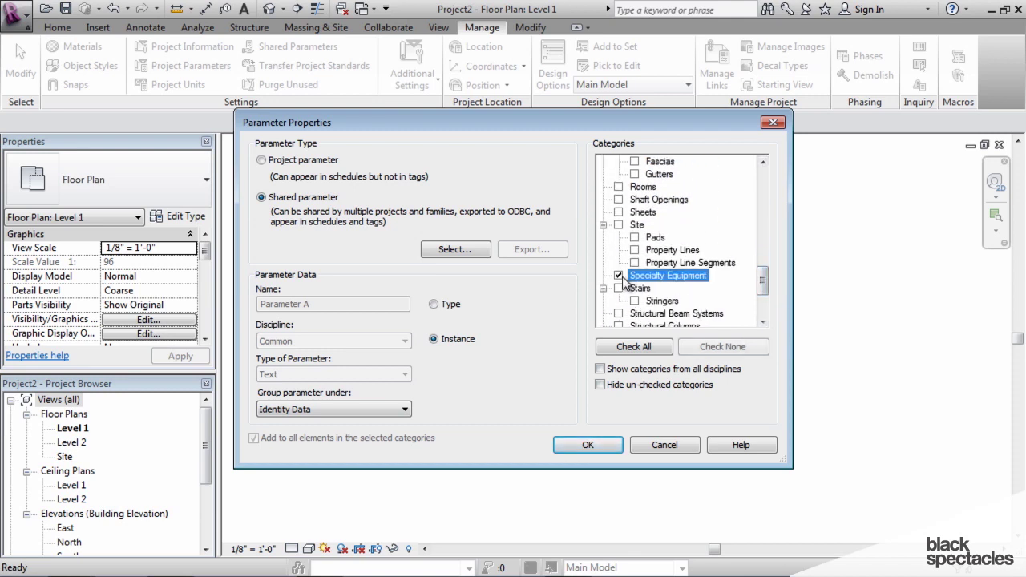
click(588, 444)
Add the shared parameter Width as a type project parameter under Dimensions for the Specialty Equipment category.
click(582, 223)
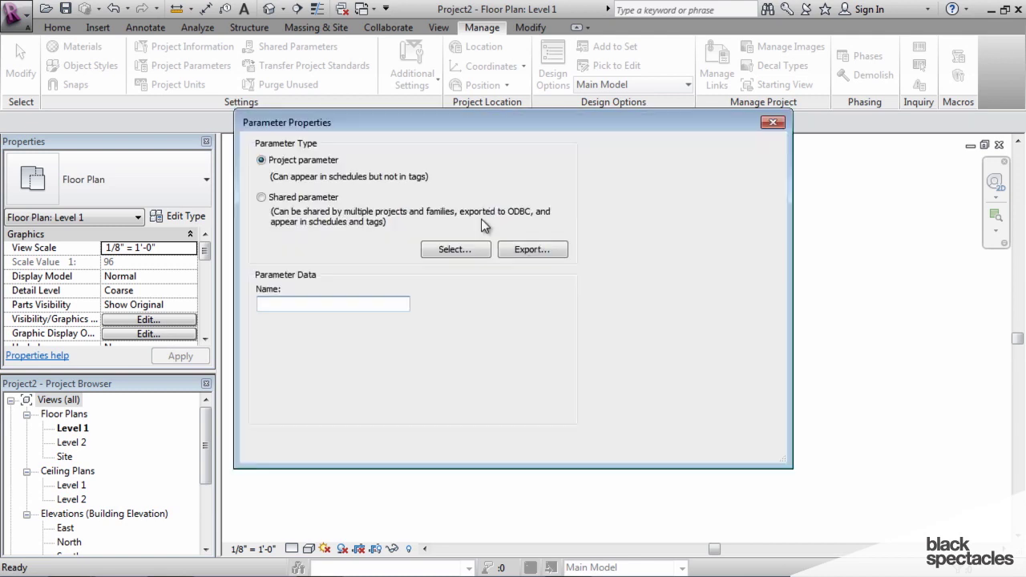
click(271, 198)
click(453, 250)
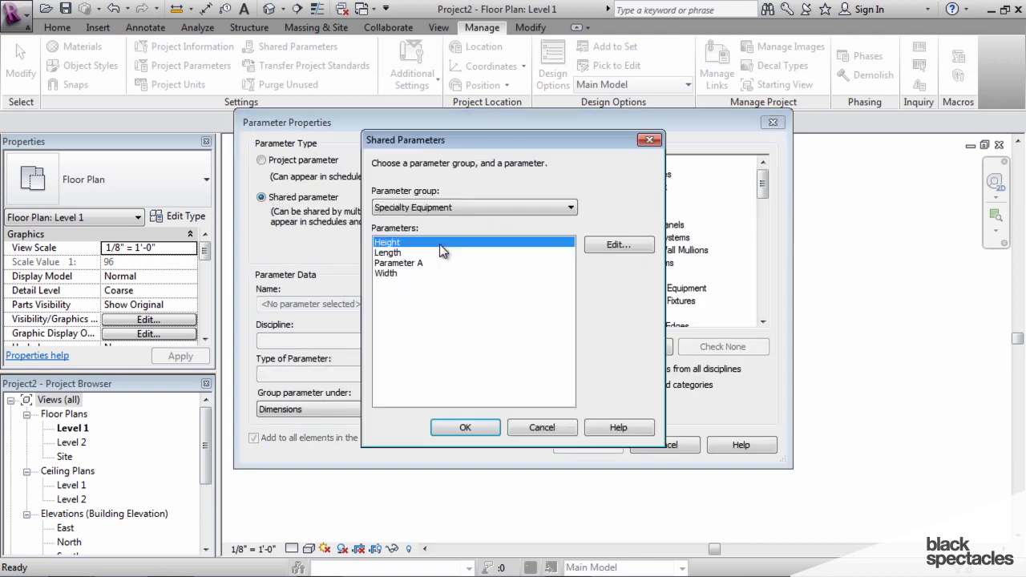
click(389, 273)
click(466, 428)
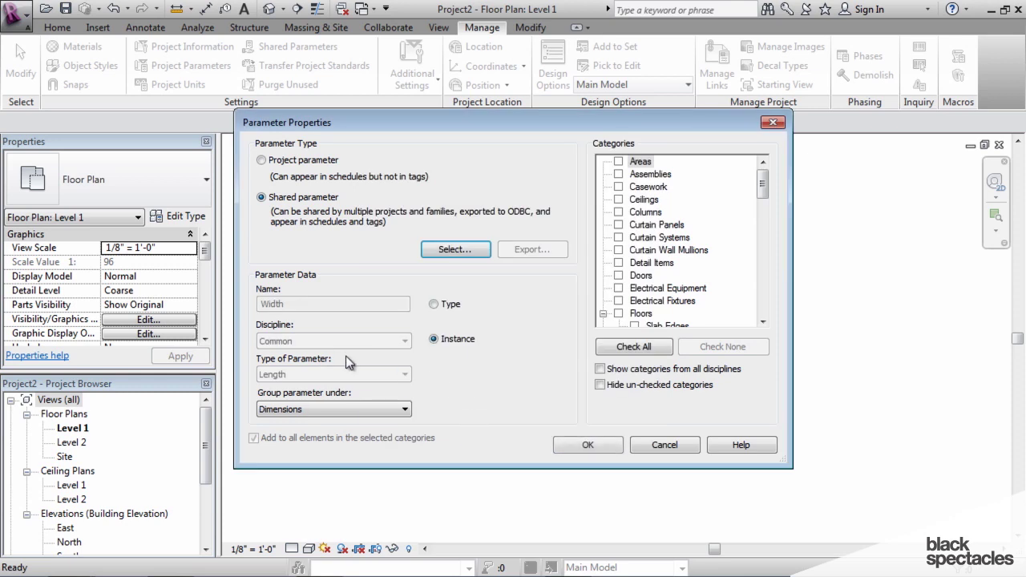
click(433, 303)
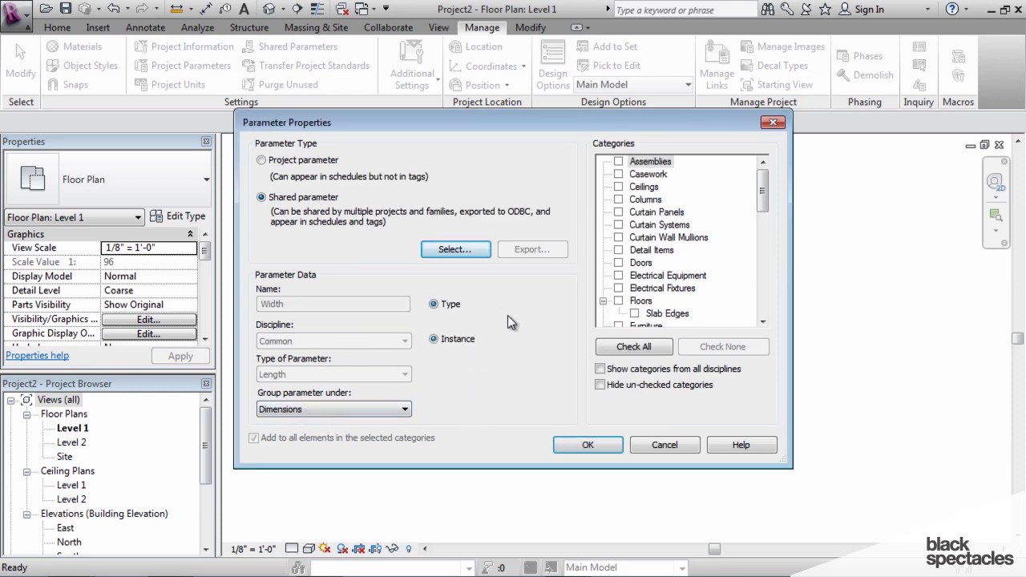
drag(762, 188, 762, 280)
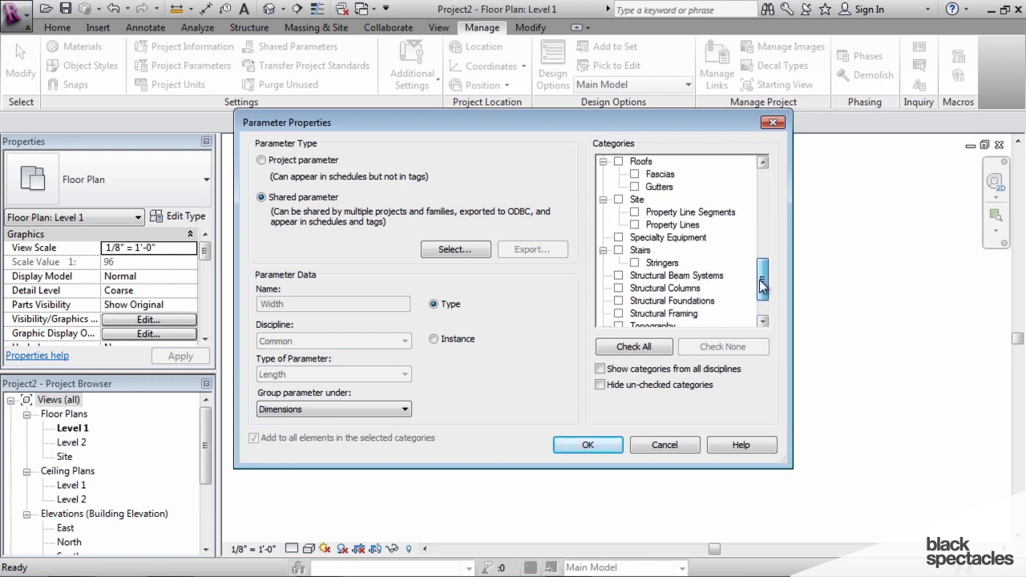
click(618, 237)
click(565, 446)
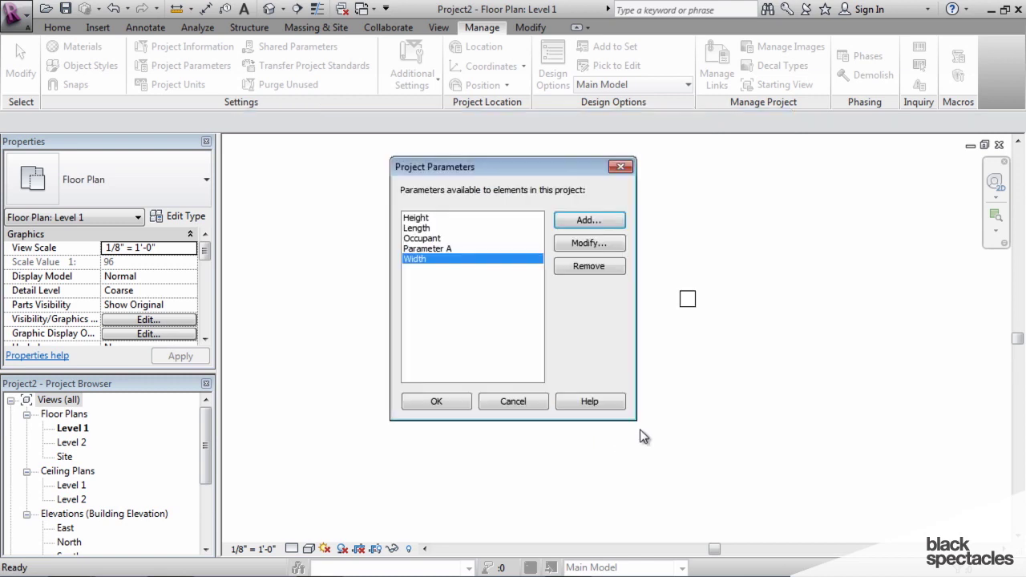